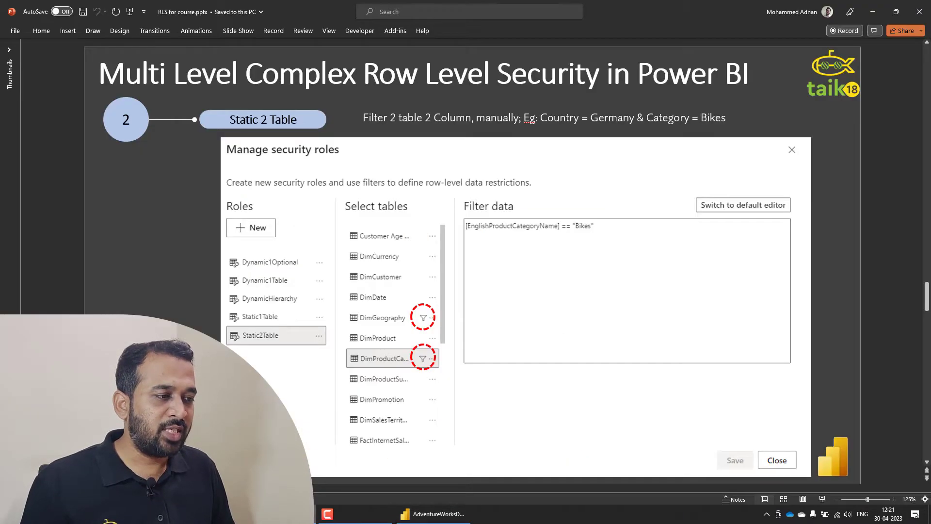
Step: Advance to the Dynamic 1 Table slide, switch to Power BI Desktop and show the RLSImpTable data
key(Page_Down)
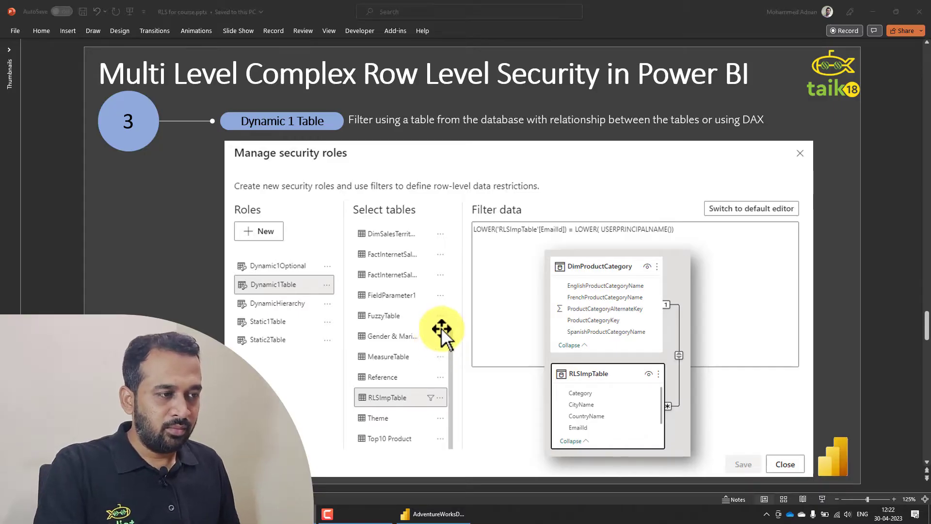
key(alt+Tab)
click(10, 107)
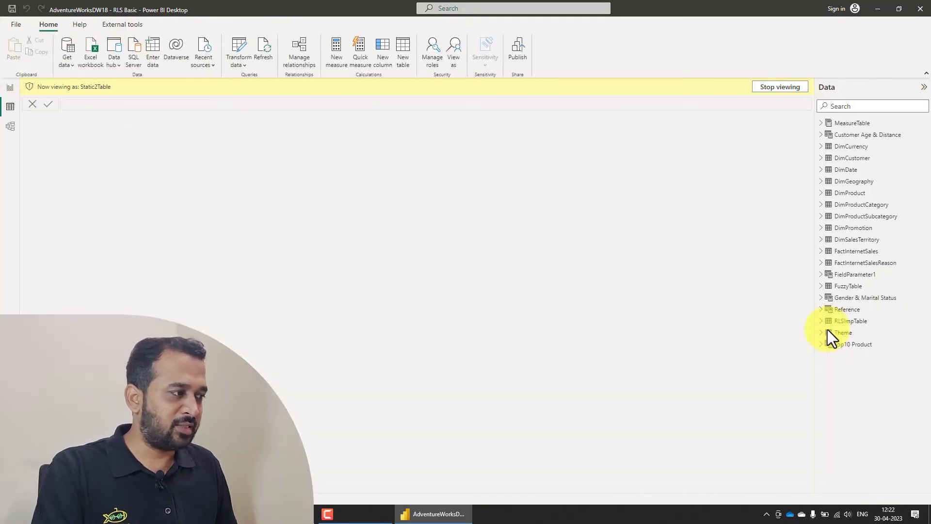
click(853, 321)
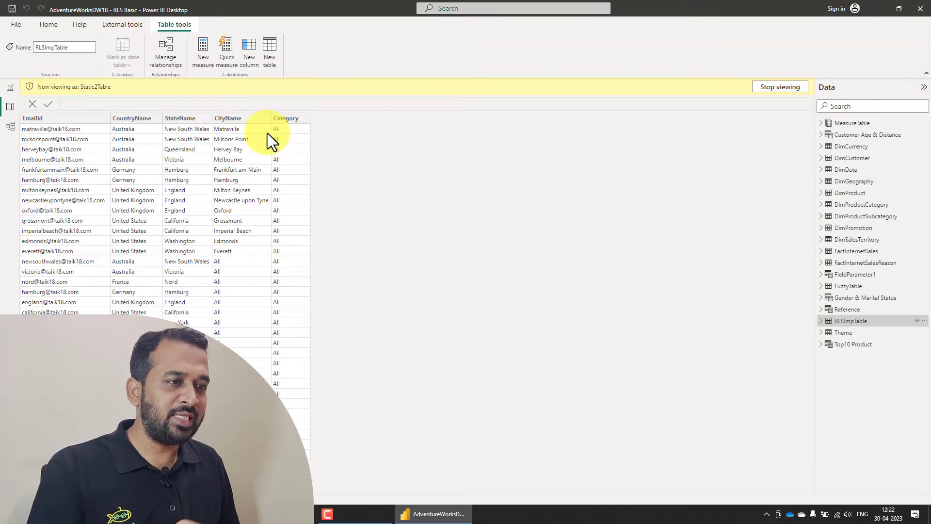
Step: Try to apply the security filter in both directions on the relationship between RLSImpTable and DimProductCategory
click(11, 127)
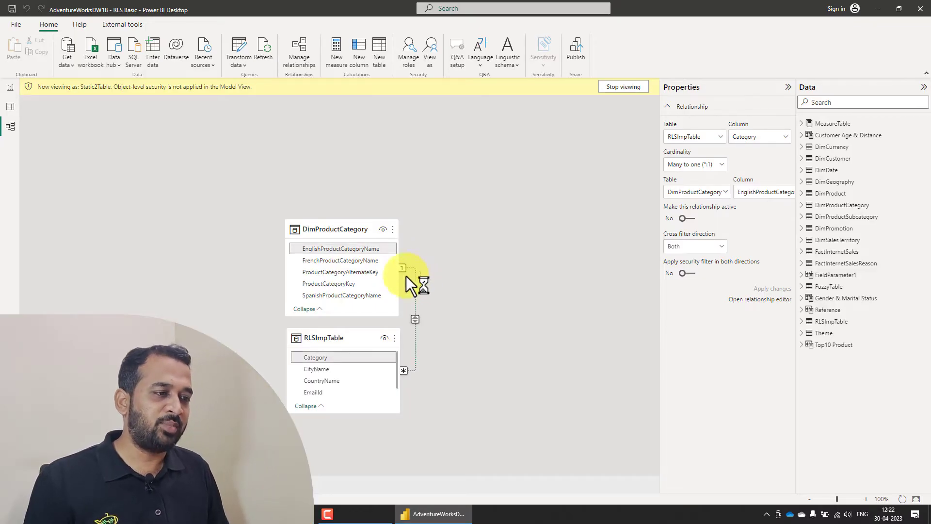
double_click(403, 370)
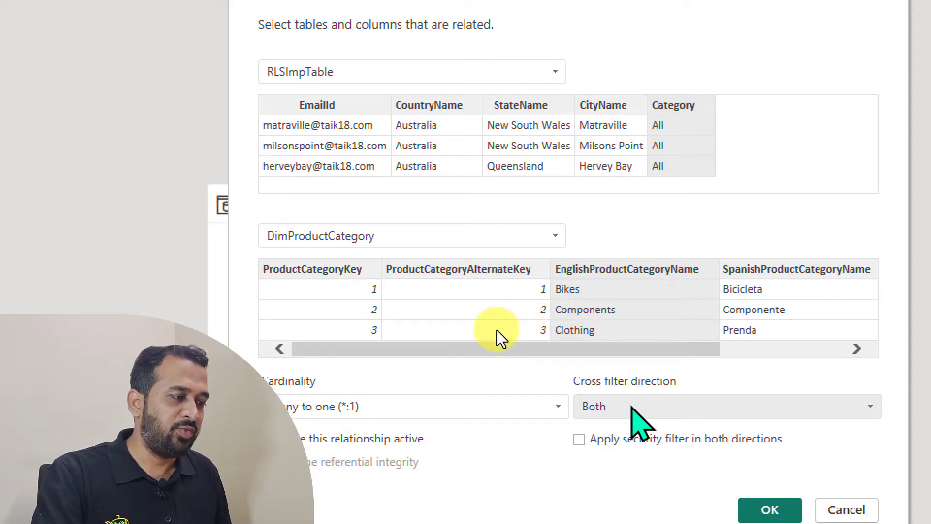
click(632, 407)
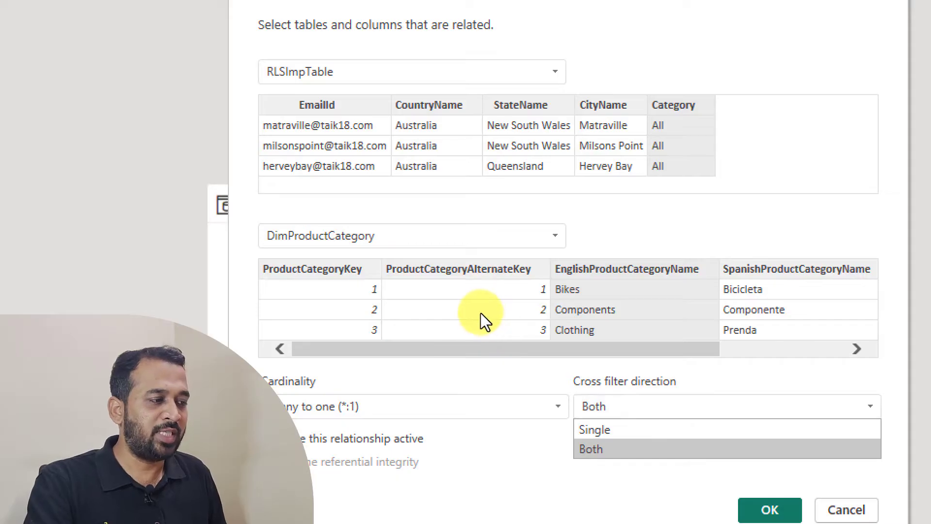
click(601, 373)
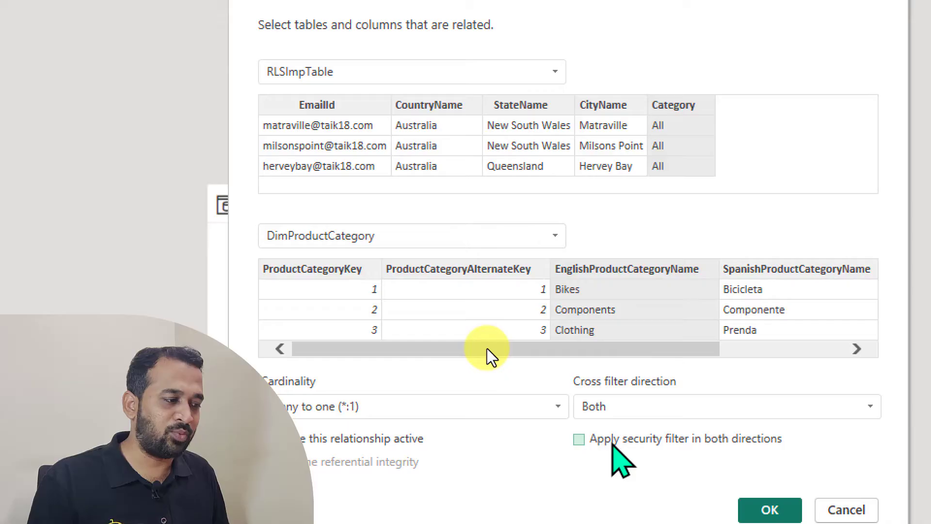
click(613, 442)
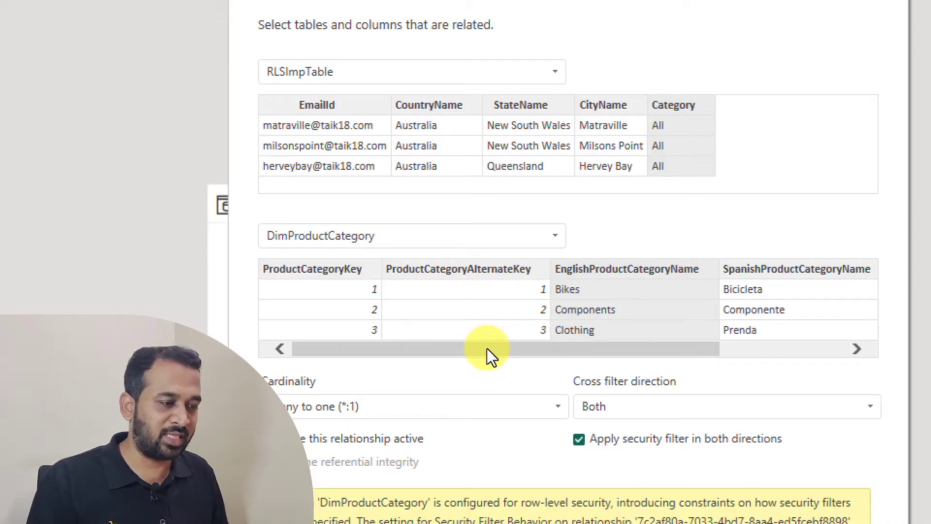
scroll(490, 369, down, 3)
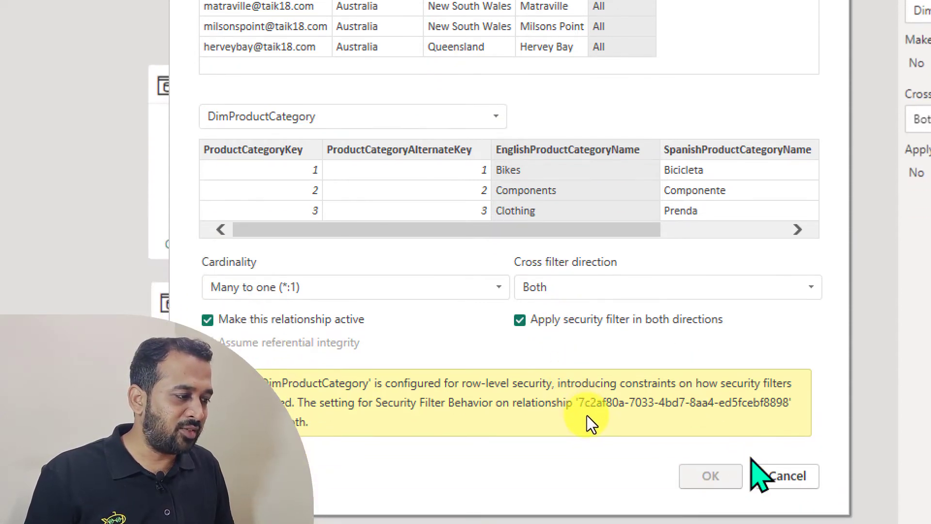
click(786, 457)
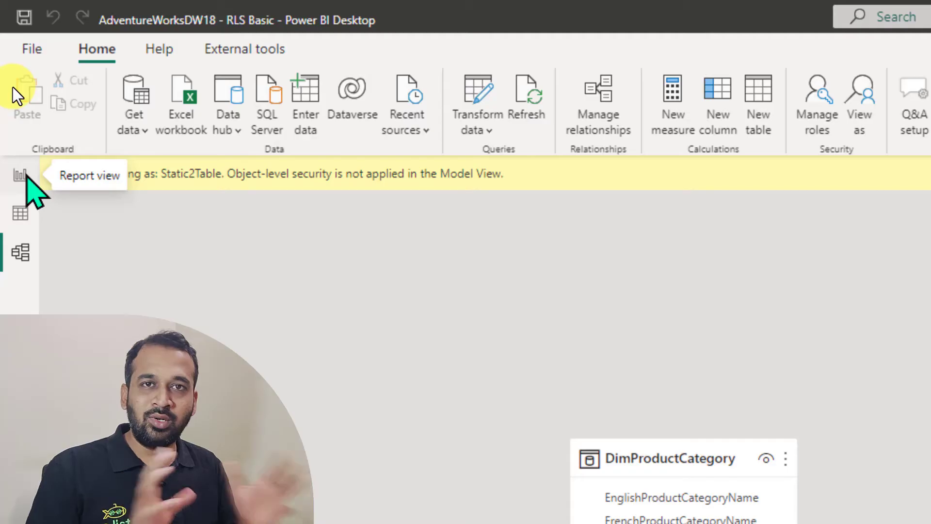
Step: Delete the Static1Table and Static2Table security roles and save the role changes
click(20, 174)
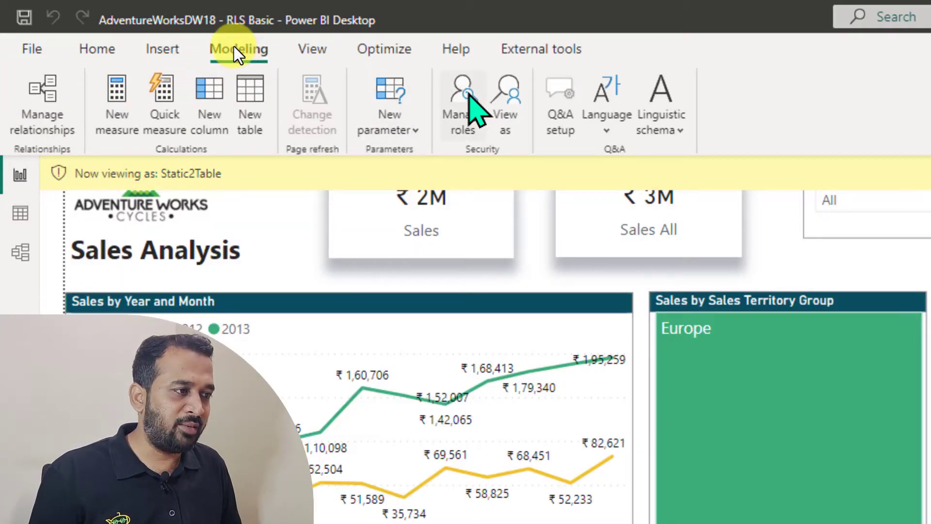
click(463, 97)
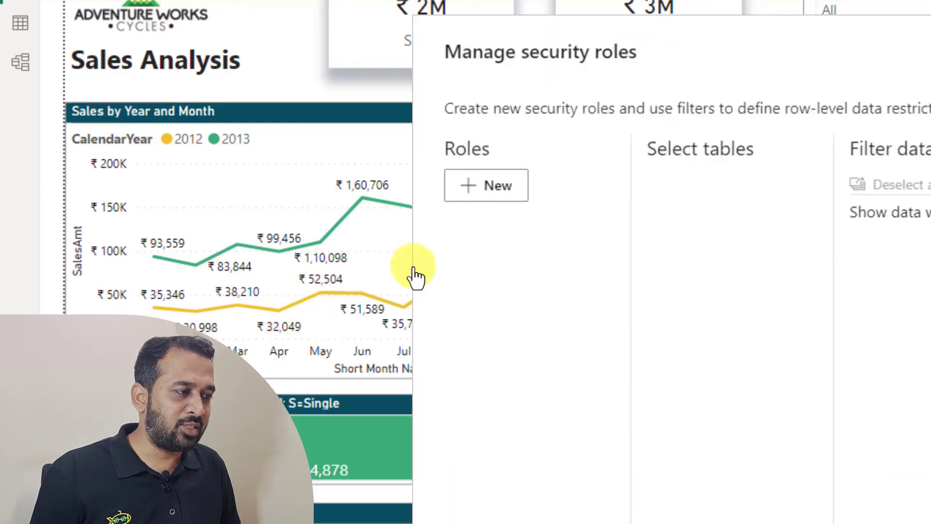
click(536, 281)
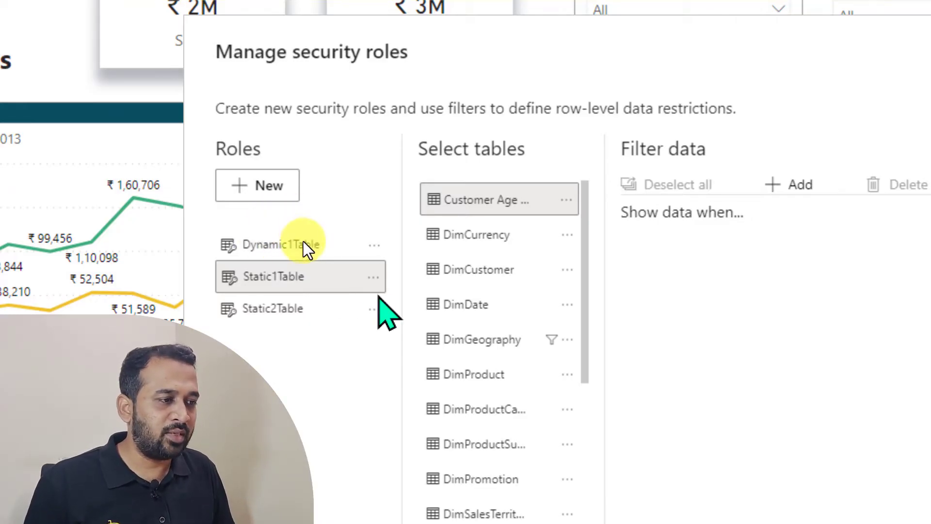
click(374, 277)
click(413, 355)
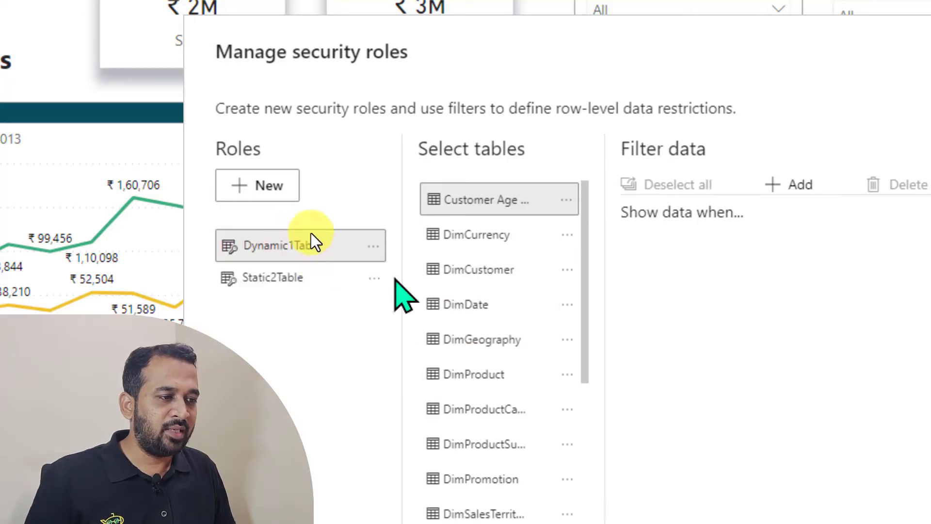
click(374, 277)
click(413, 356)
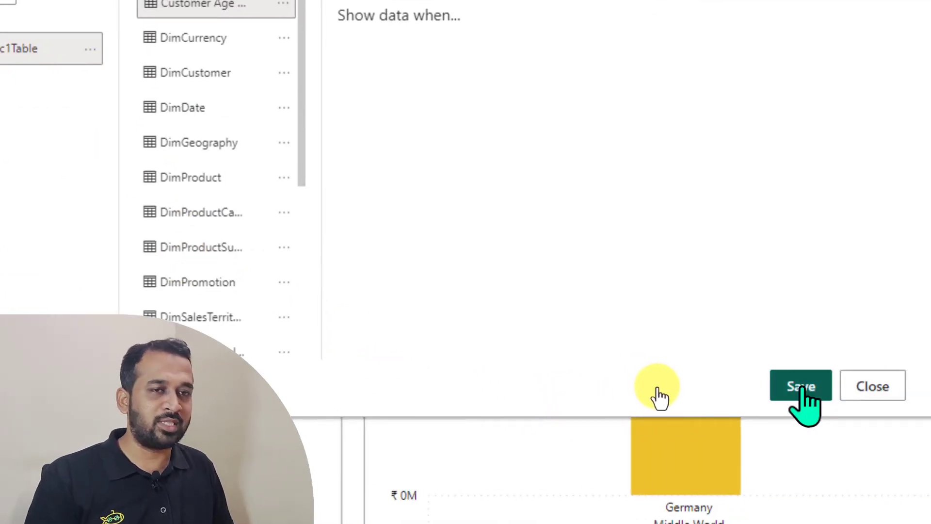
click(800, 386)
Step: Activate the RLSImpTable–DimProductCategory relationship and apply its security filter in both directions, with the cross filter direction Both
click(10, 127)
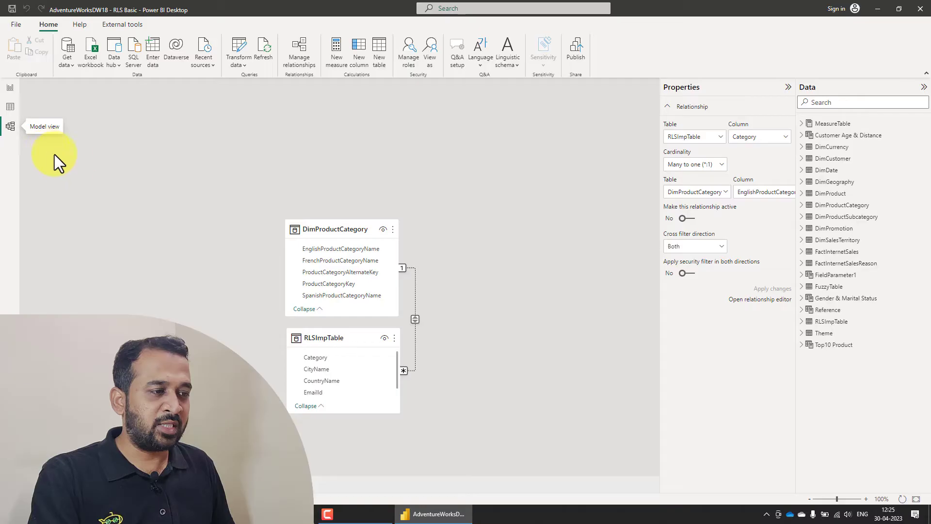
double_click(415, 281)
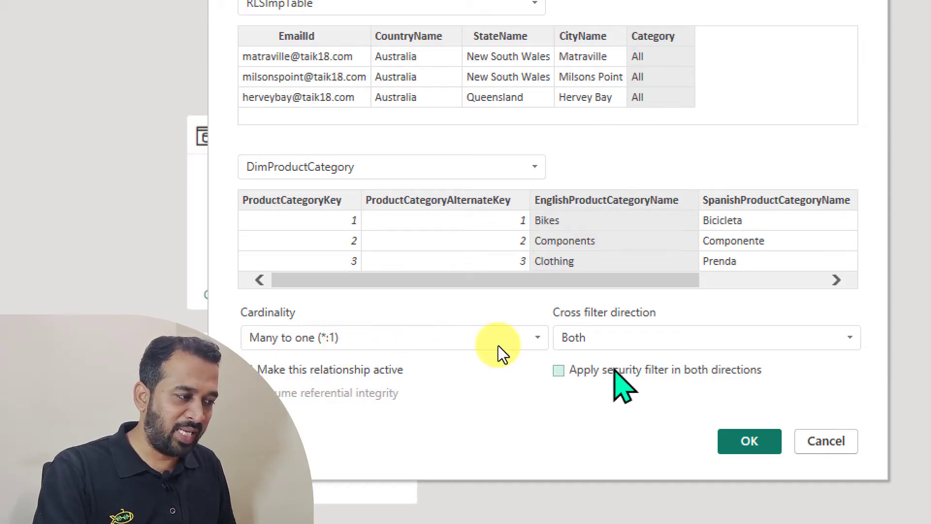
click(615, 369)
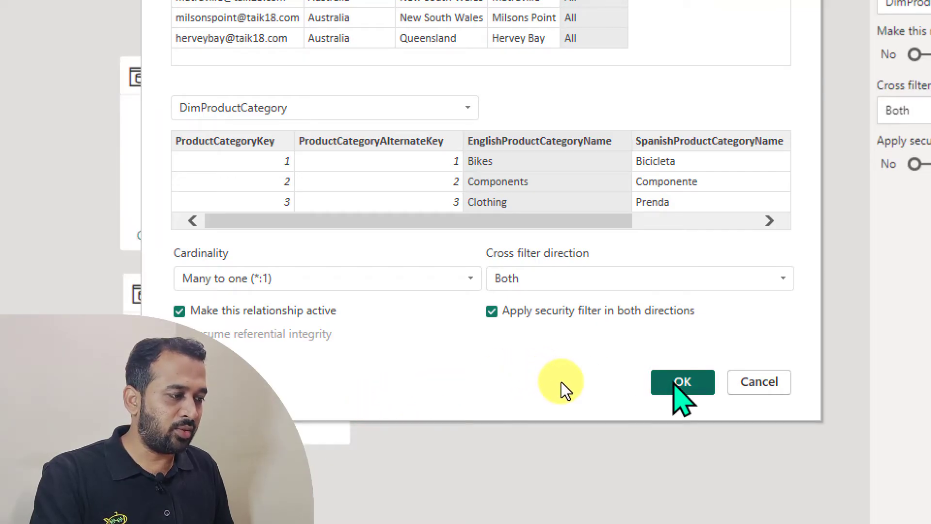
click(674, 382)
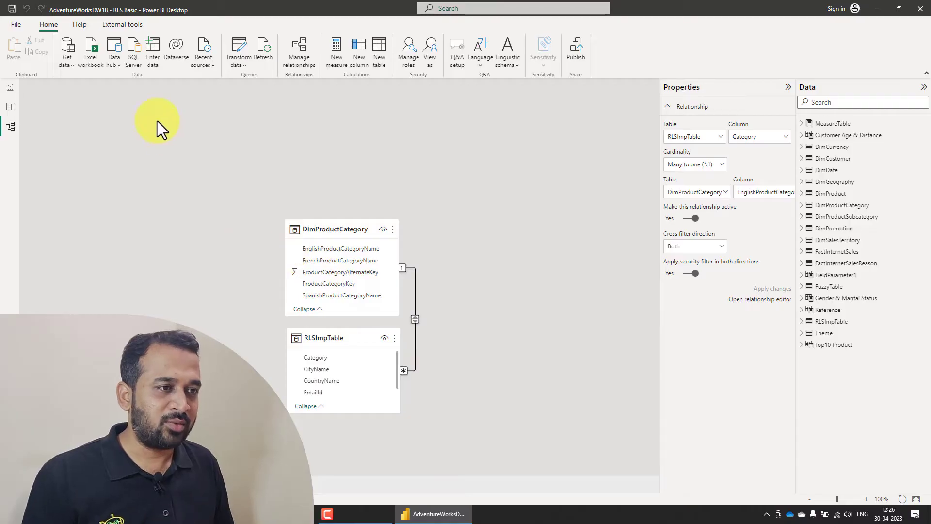
Step: Open the RLSImpTable filter of the Dynamic1Table security role
click(11, 89)
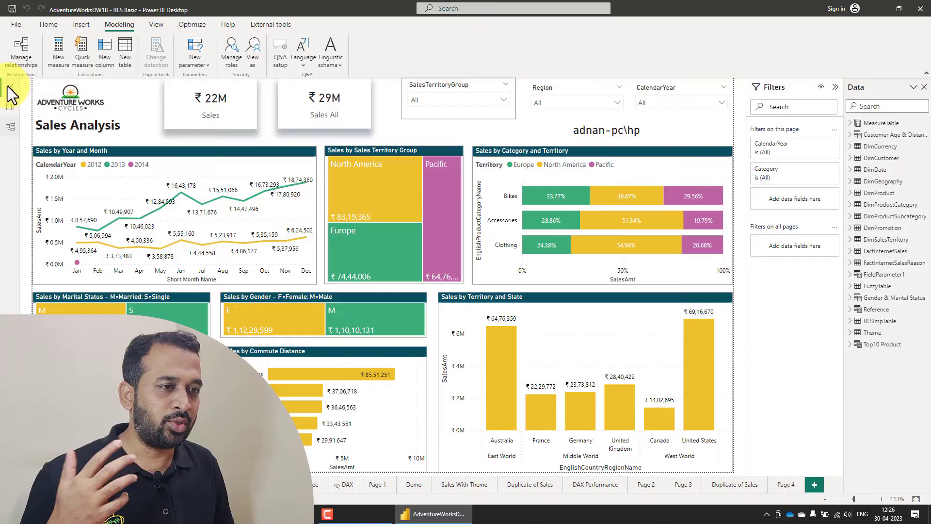
click(231, 49)
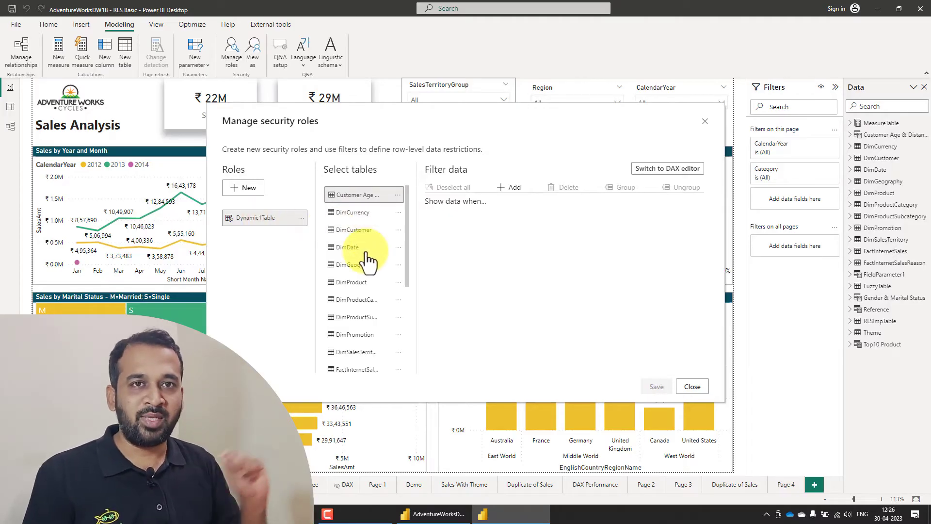
scroll(377, 262, down, 5)
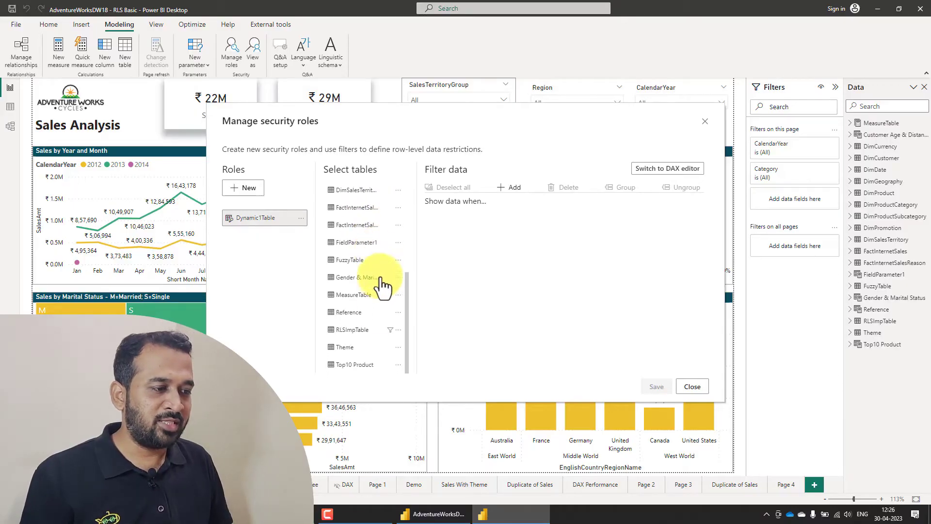
click(351, 334)
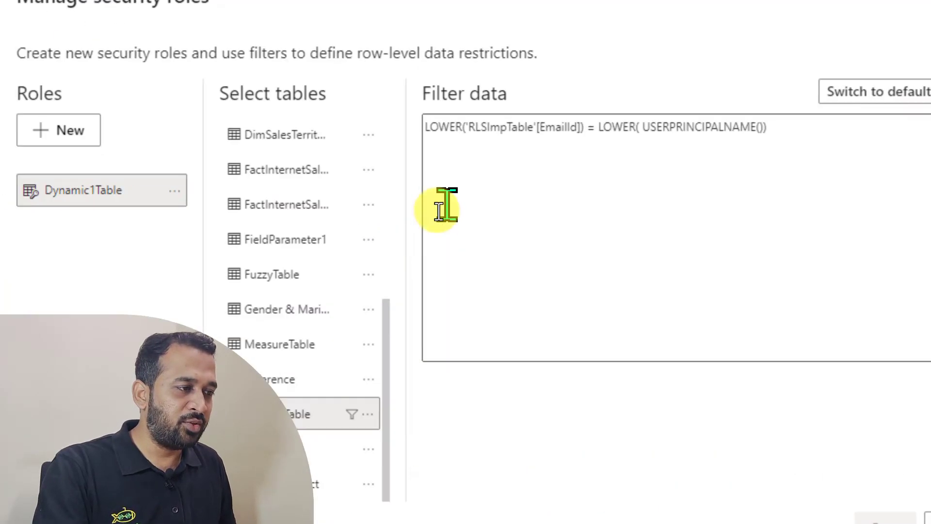
Step: Examine the RLSImpTable and EmailId references in the role's DAX filter expression
click(431, 216)
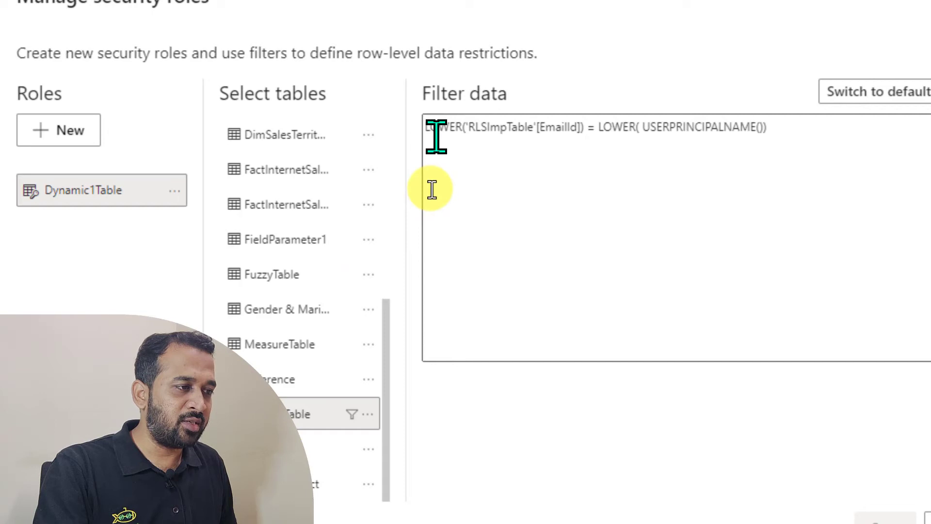
key(ctrl+Right)
key(ctrl+Right)
key(ctrl+Right)
key(shift+Left)
key(shift+Left)
key(shift+Left)
key(shift+Left)
key(shift+Left)
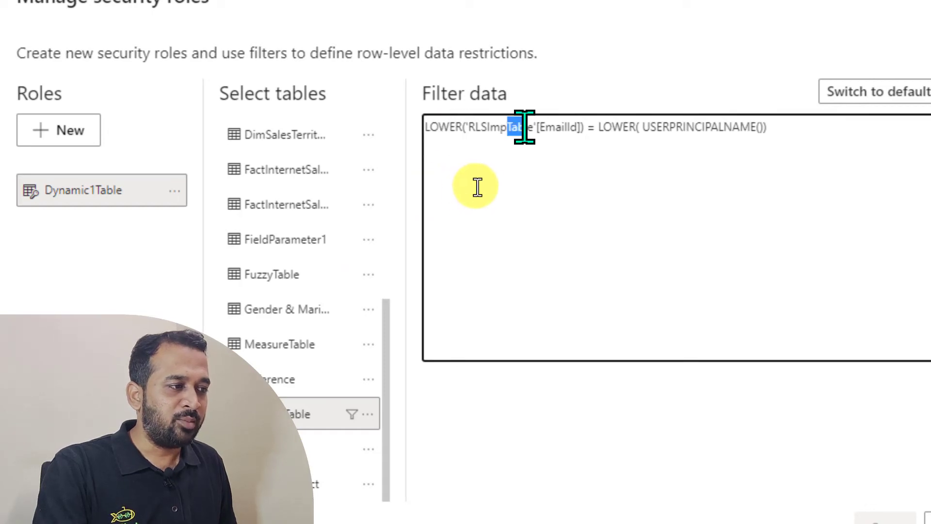
key(Right)
key(Right)
key(Right)
key(Right)
key(Right)
key(shift+Right)
key(shift+Right)
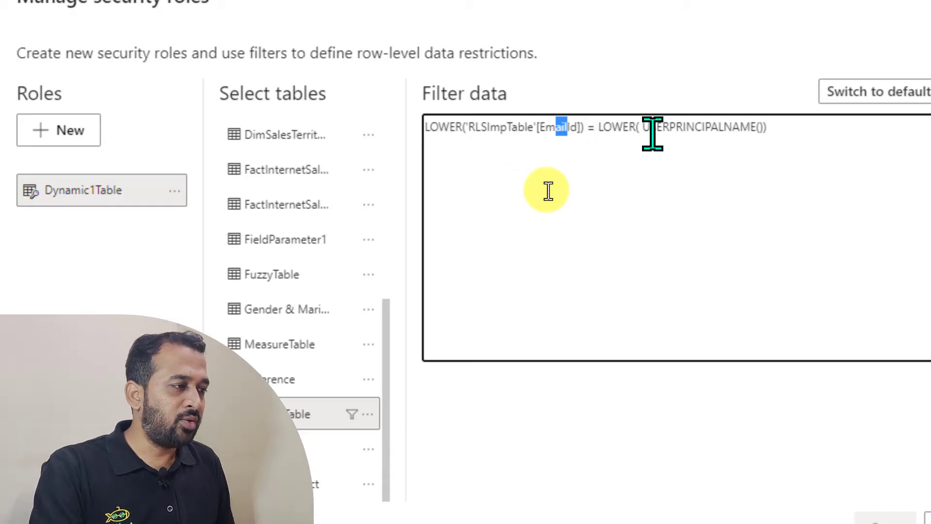
Step: Examine the USERPRINCIPALNAME() and LOWER functions in the role's filter expression, and close the security roles without changes
drag(642, 127, 774, 116)
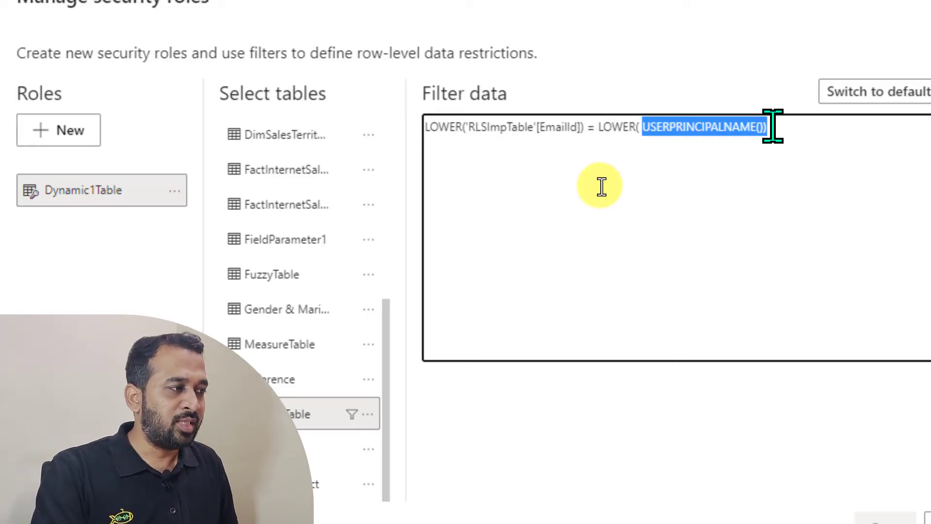
click(774, 126)
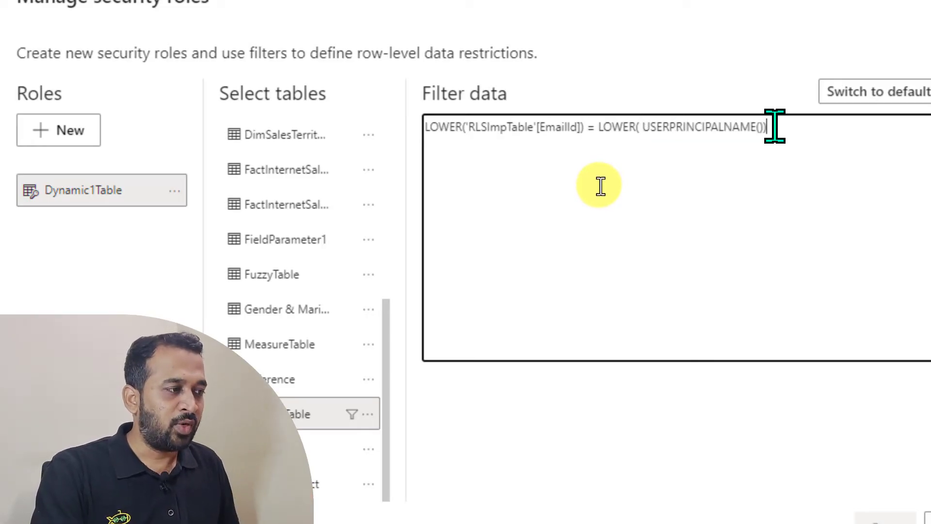
drag(649, 126, 732, 126)
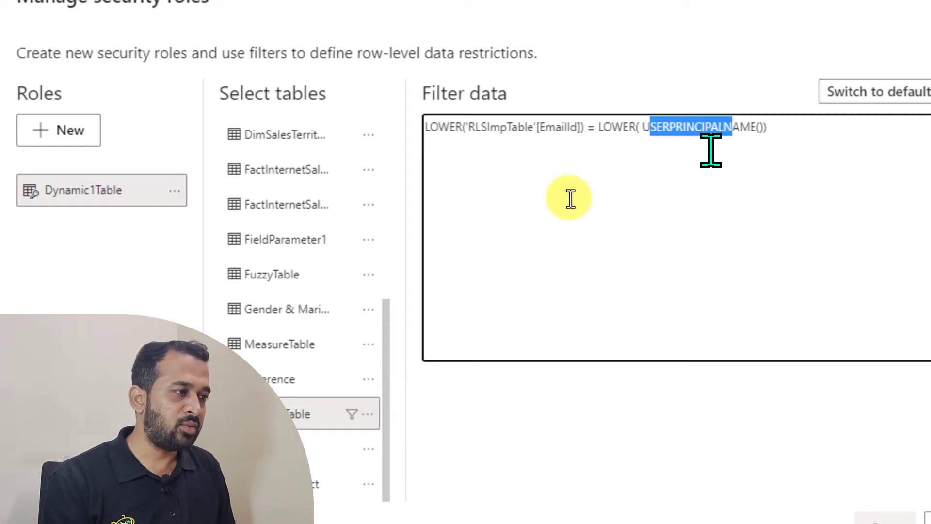
drag(598, 127, 640, 127)
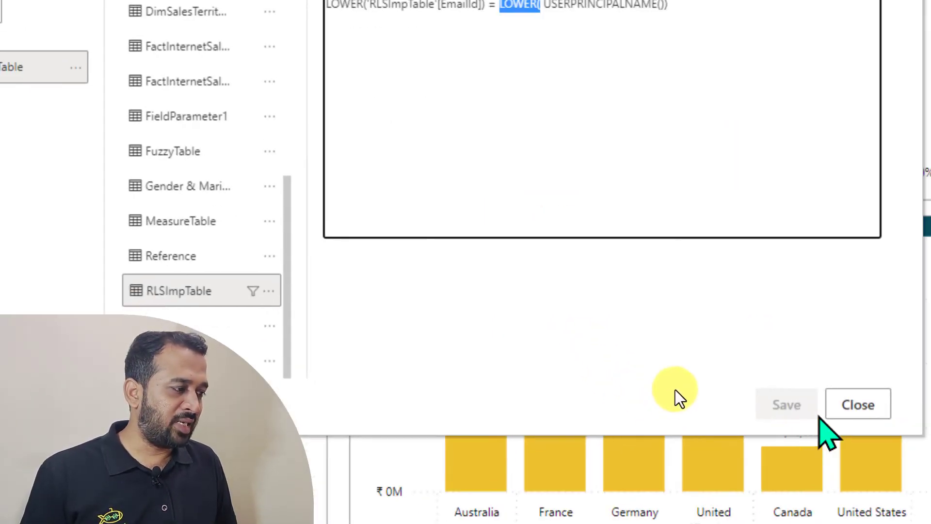
click(859, 407)
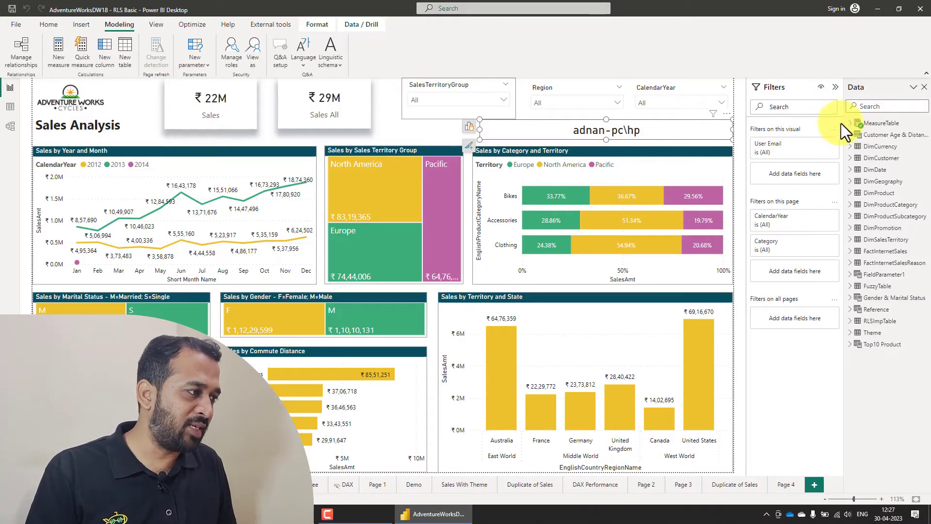
Step: Show the DAX formula of the User Email measure in MeasureTable
click(850, 123)
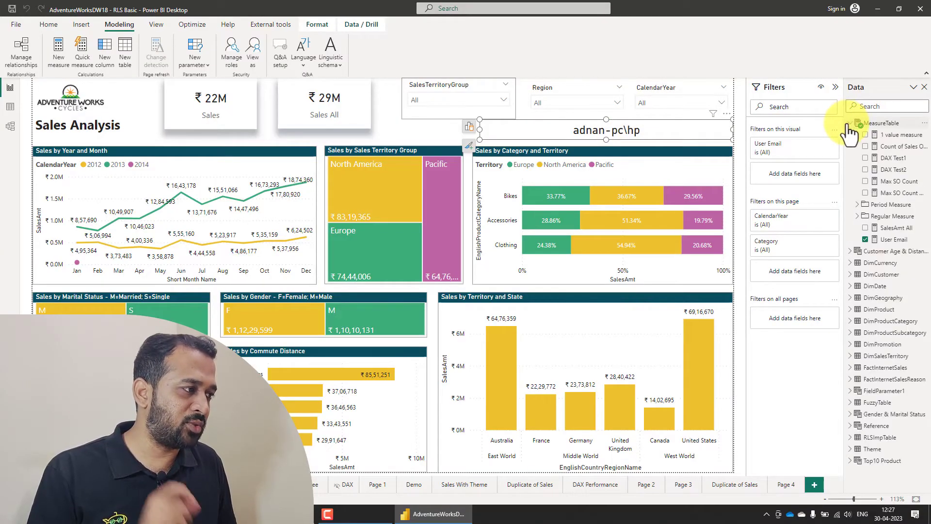
click(893, 240)
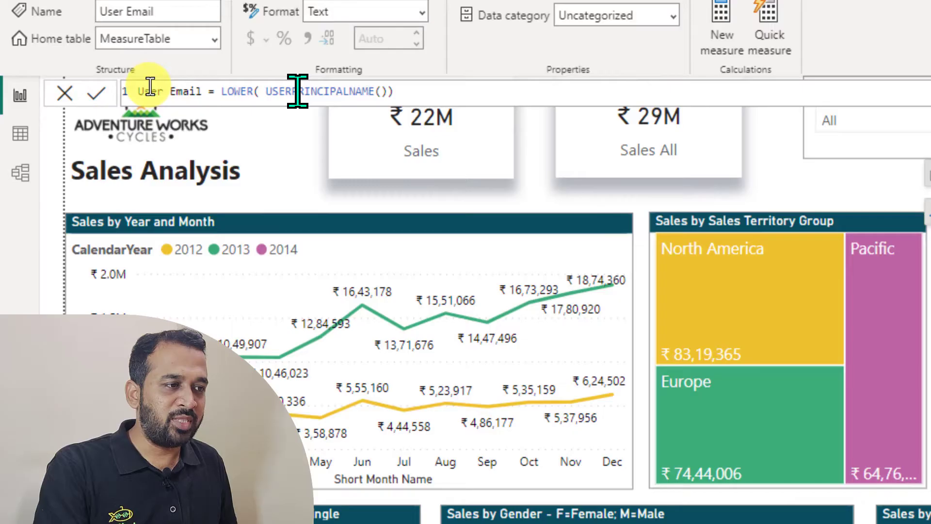
scroll(151, 86, up, 3)
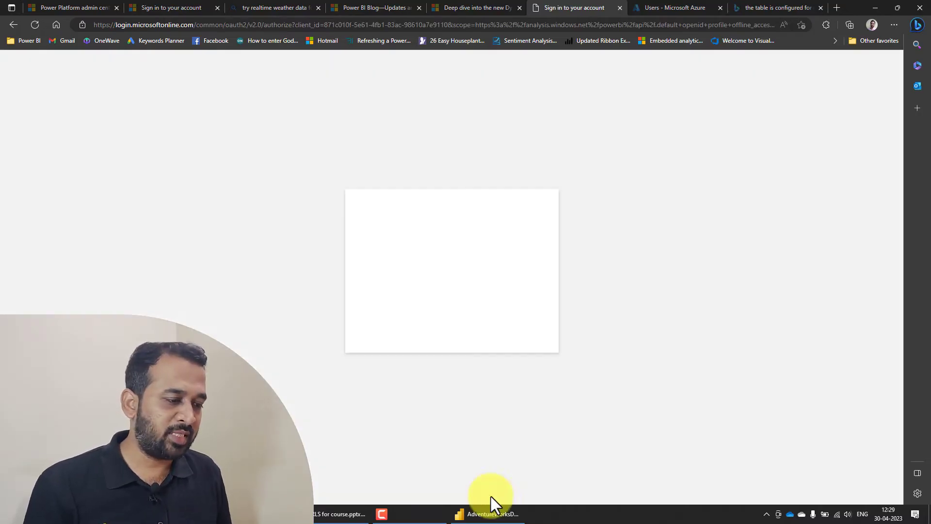
Step: Open the row-level security settings of the AdventureWorksDW18 - RLS Basic dataset in the Demo1 workspace
click(492, 517)
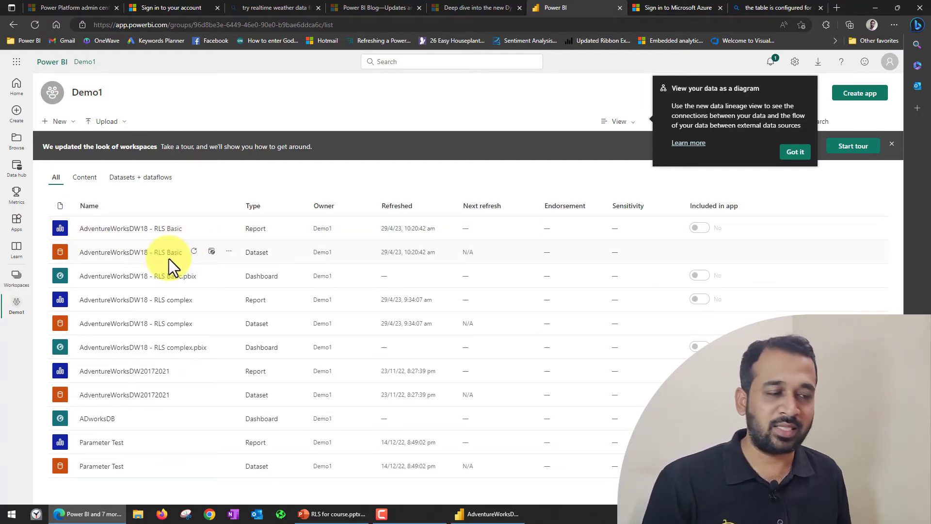
click(230, 253)
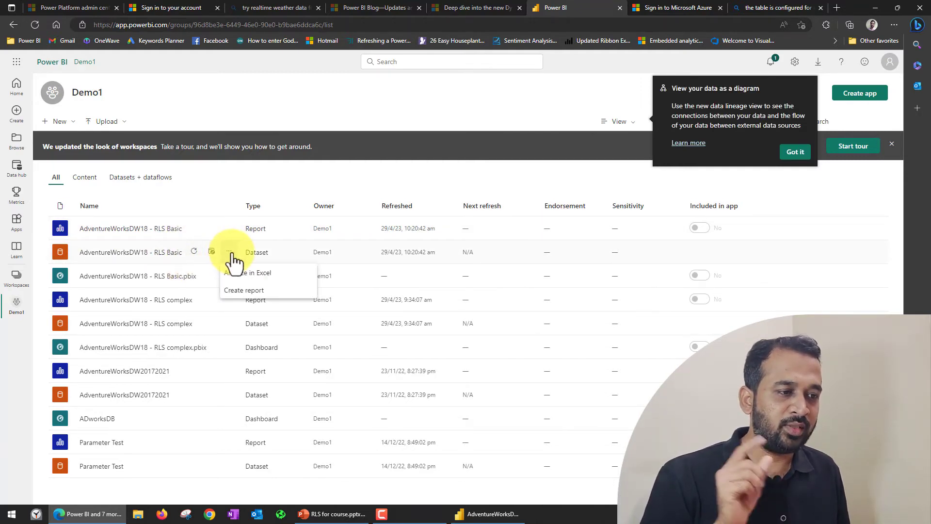
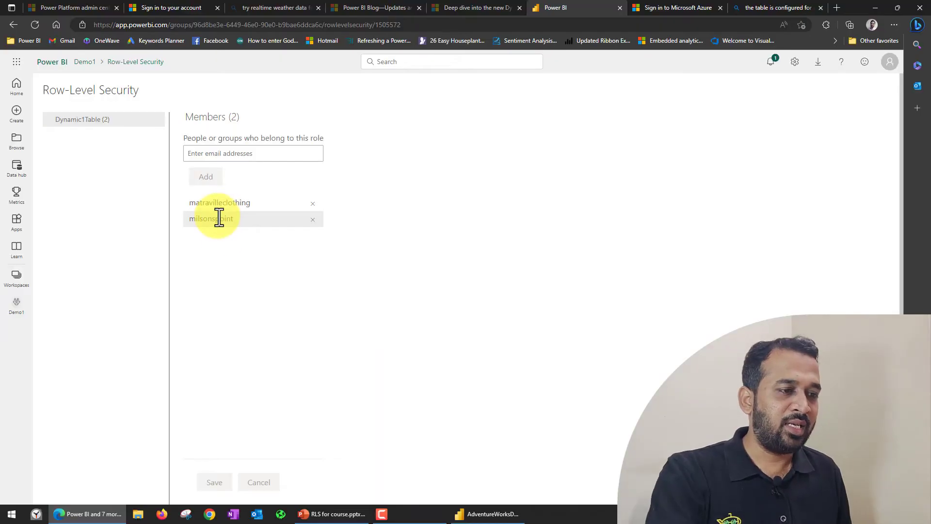
Step: Start Excel and open the Info sheet of the RLS for Course.xlsx workbook
key(super+r)
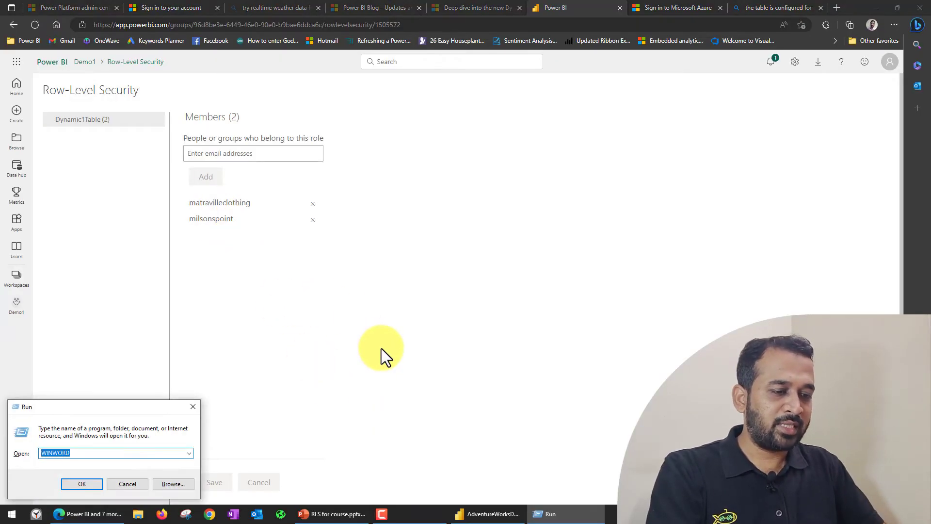
text(excel)
key(Return)
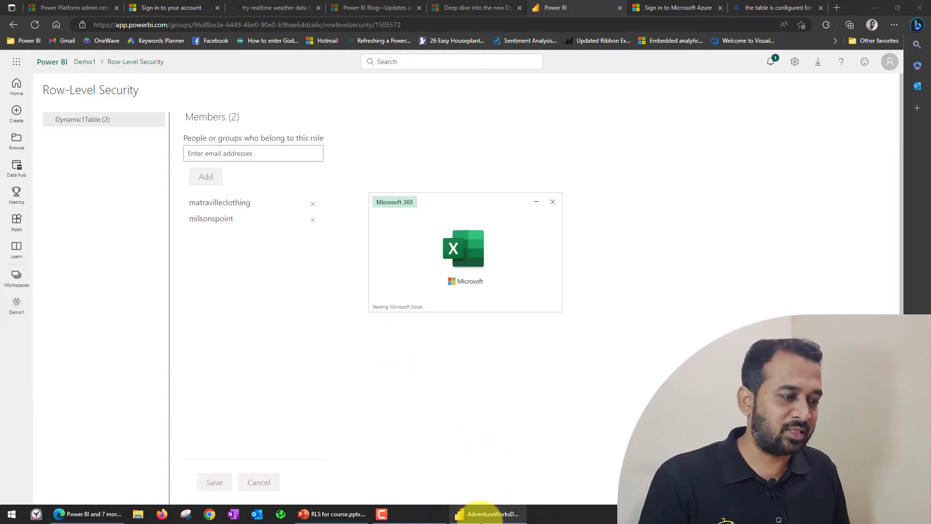
click(480, 512)
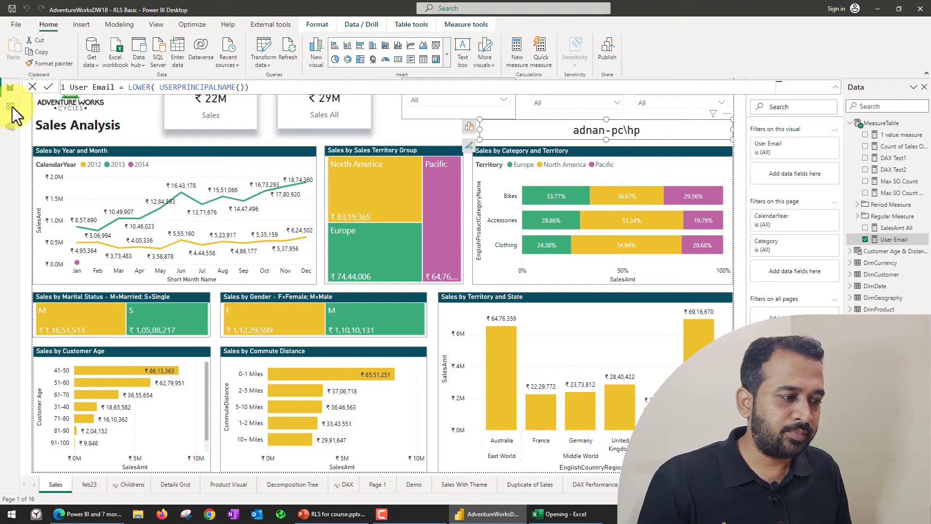
click(87, 517)
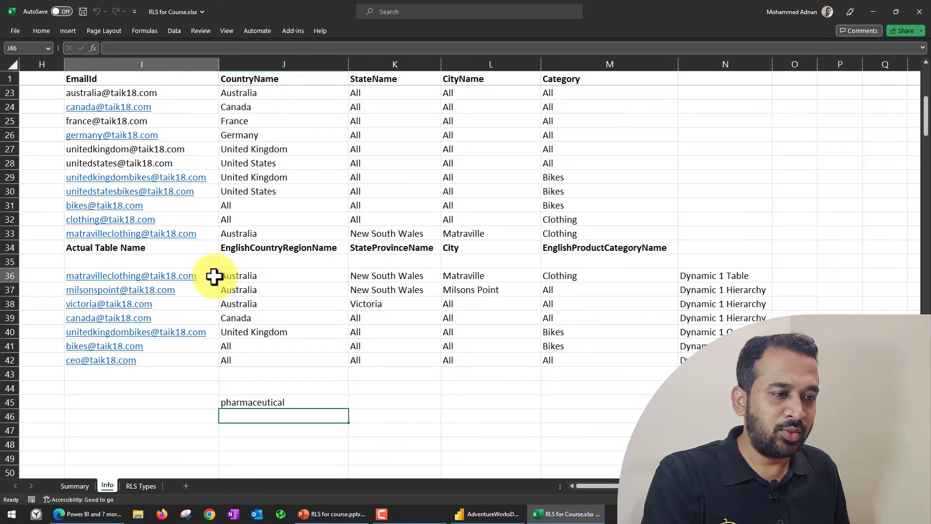
Step: Examine the country, state, city, category and security type assigned to the first two test users in rows 36 and 37
click(214, 277)
drag(10, 275, 11, 297)
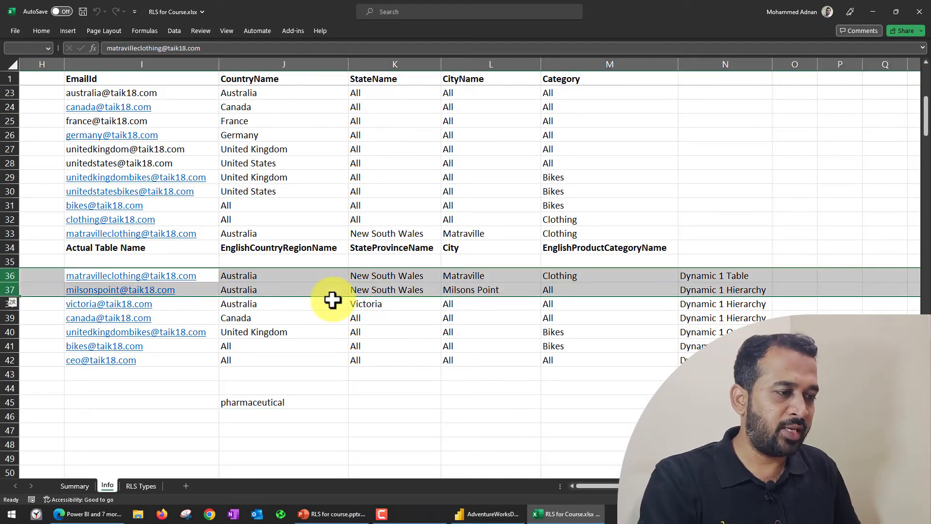
click(283, 275)
key(Right)
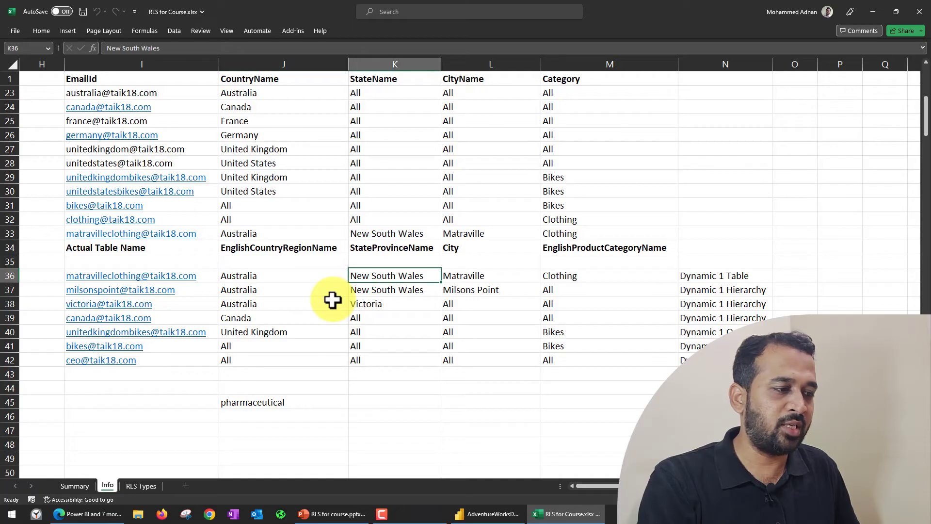
key(Right)
key(Right)
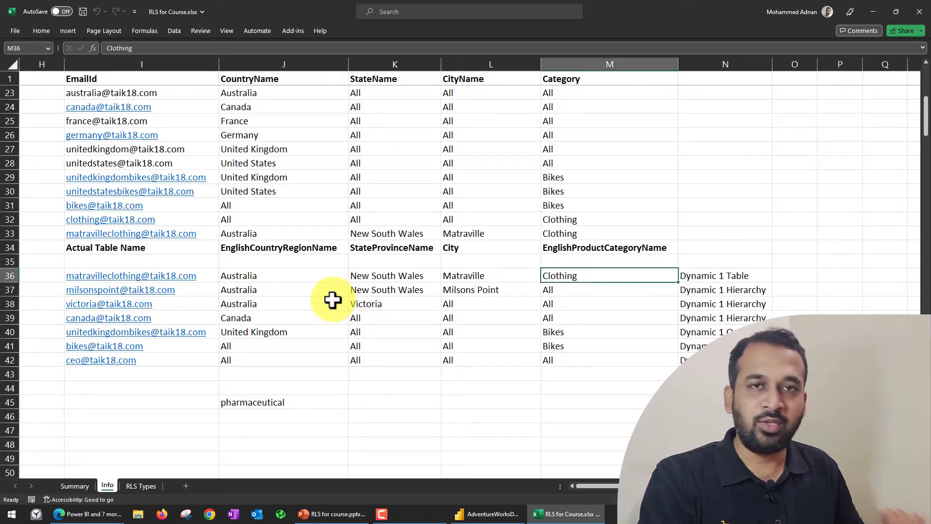
key(Right)
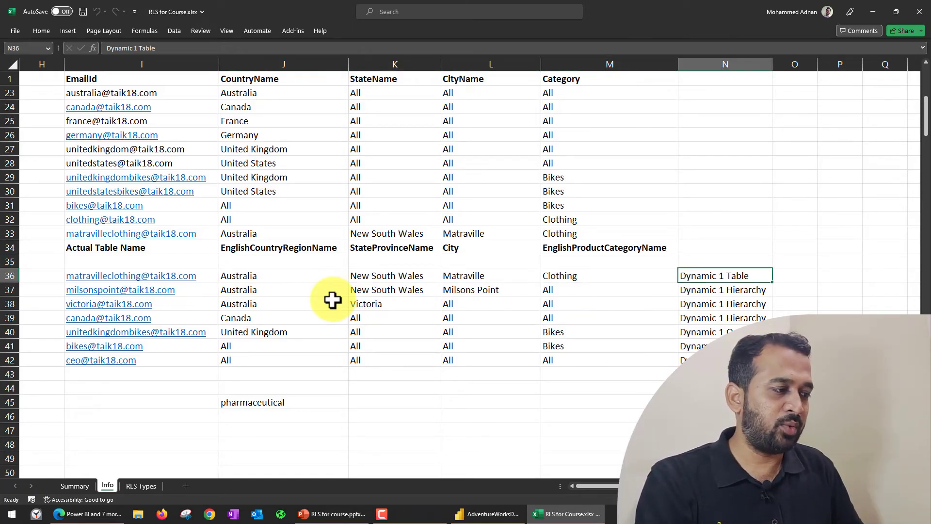
Step: Copy the Matraville clothing user's email address from cell I36 and return to the role's member entry field in the Power BI service
key(Left)
key(ctrl+Left)
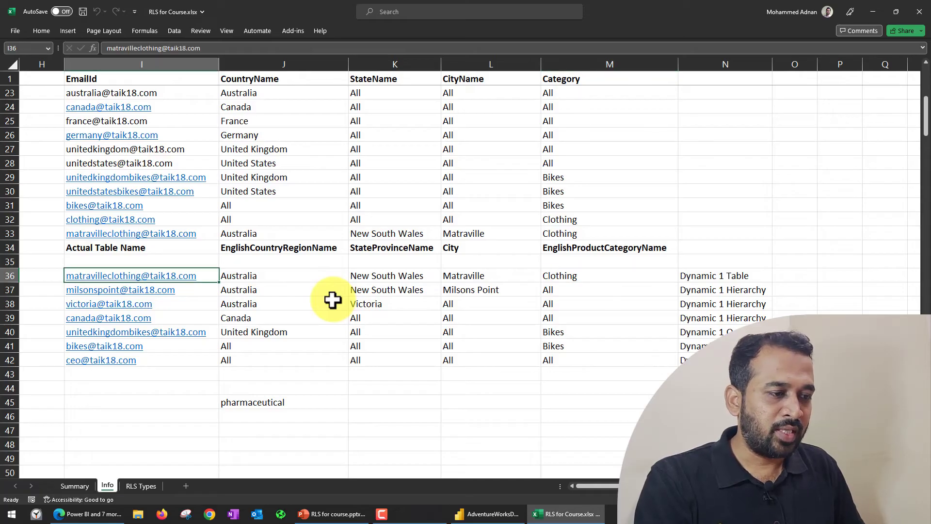
key(ctrl+c)
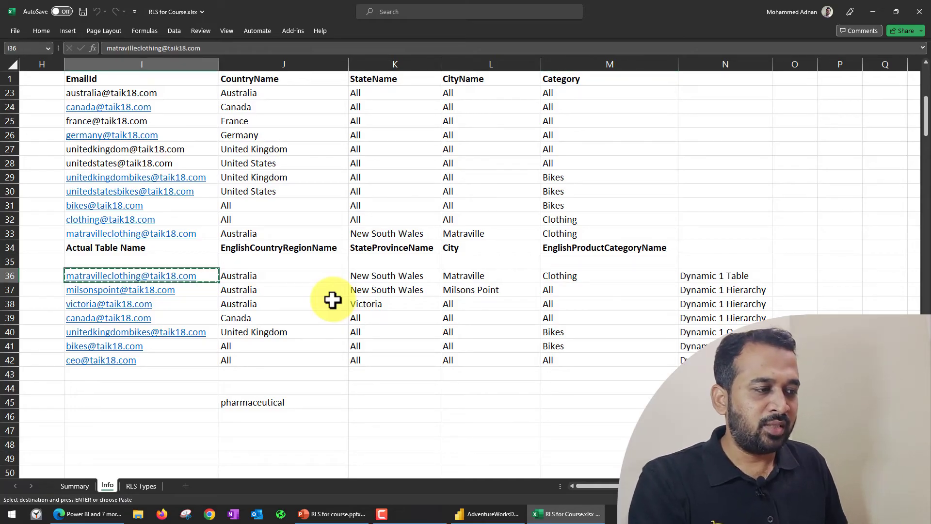
click(577, 278)
key(alt+Tab)
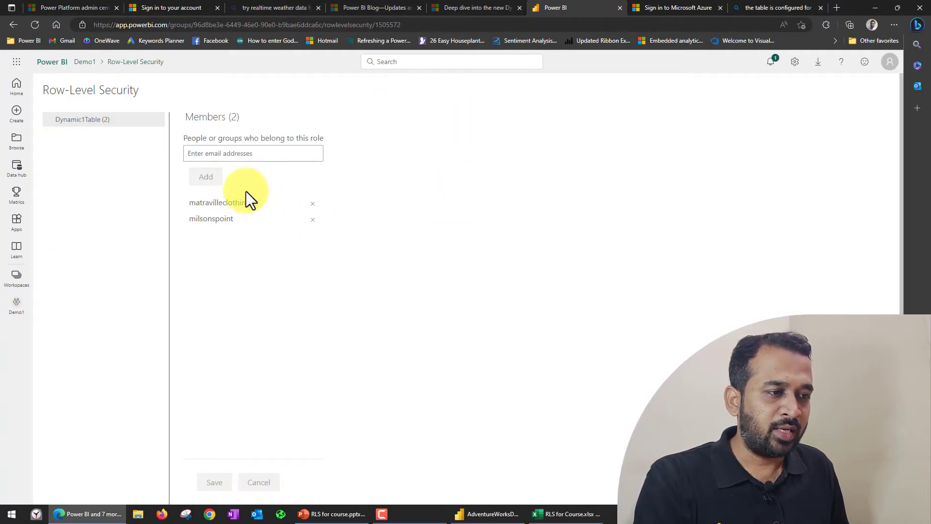
click(214, 154)
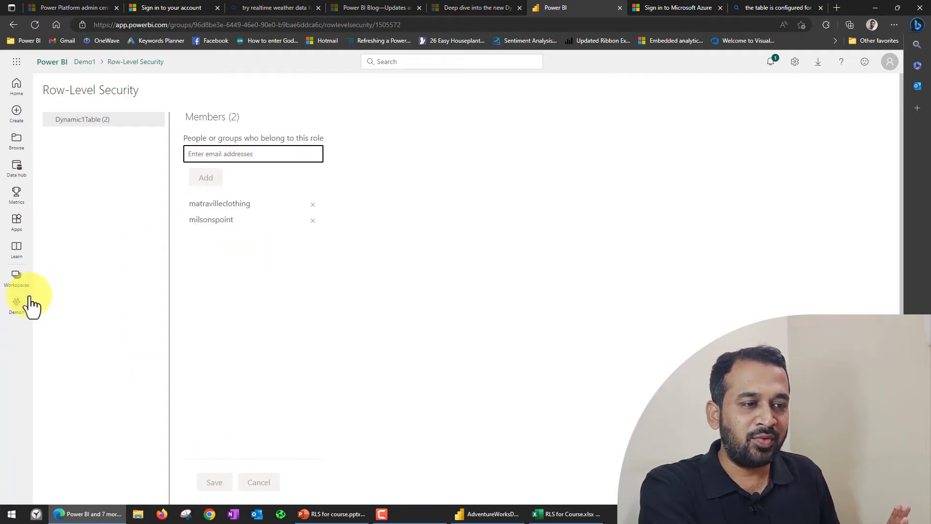
Step: Reopen the security settings of the AdventureWorksDW18 - RLS Basic dataset and test the report as the Dynamic1Table role
click(17, 306)
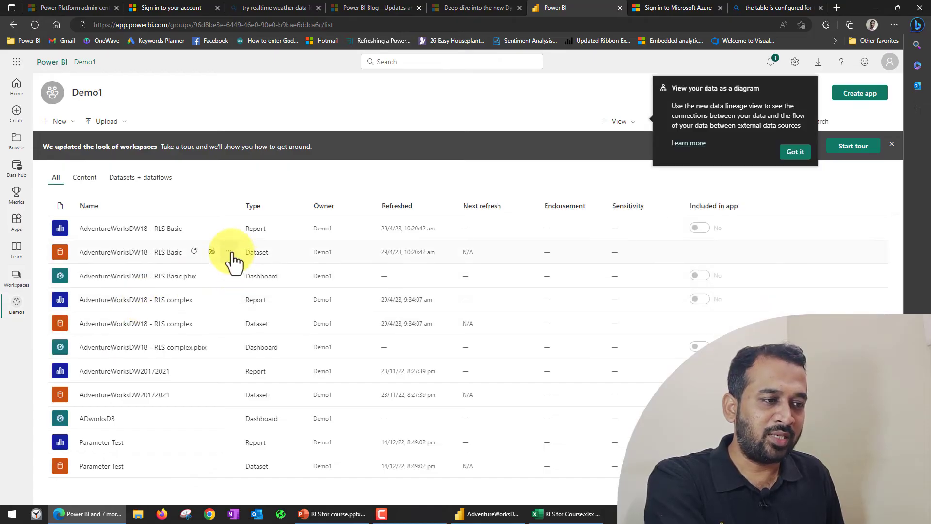
click(229, 252)
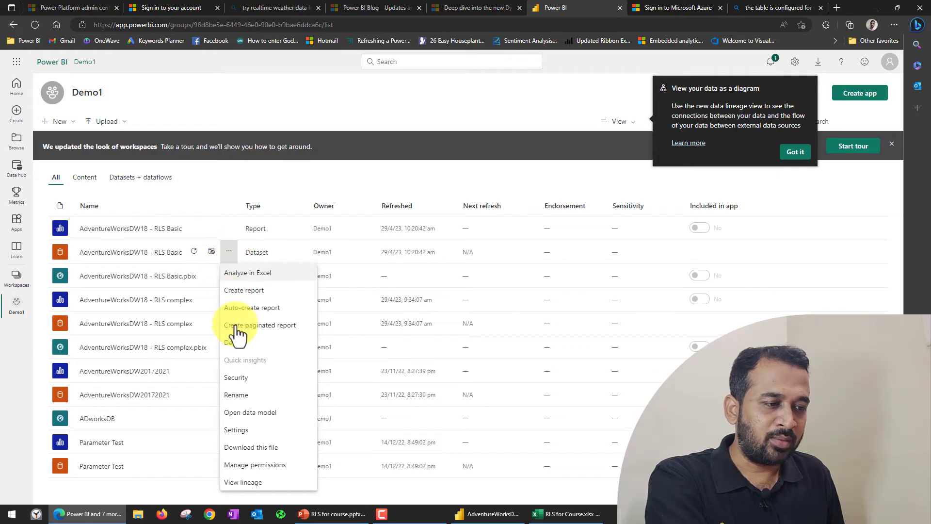
click(247, 378)
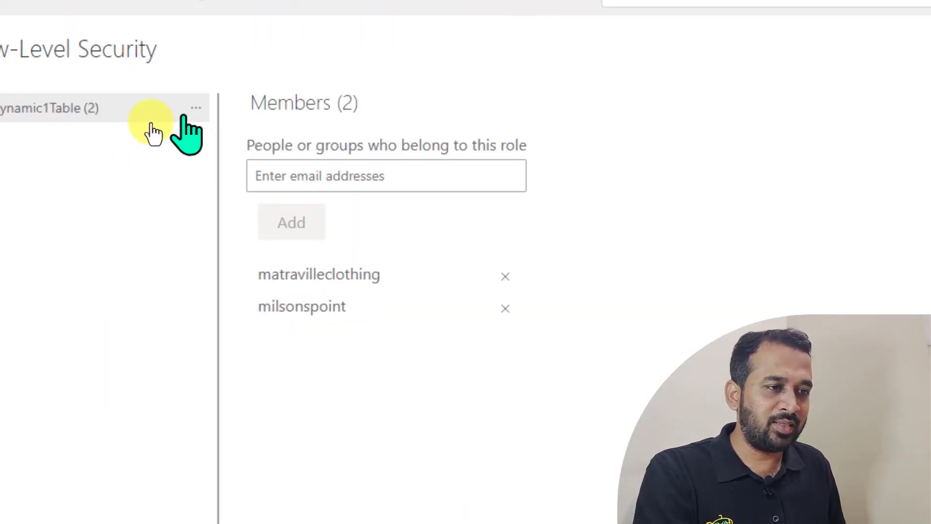
click(316, 108)
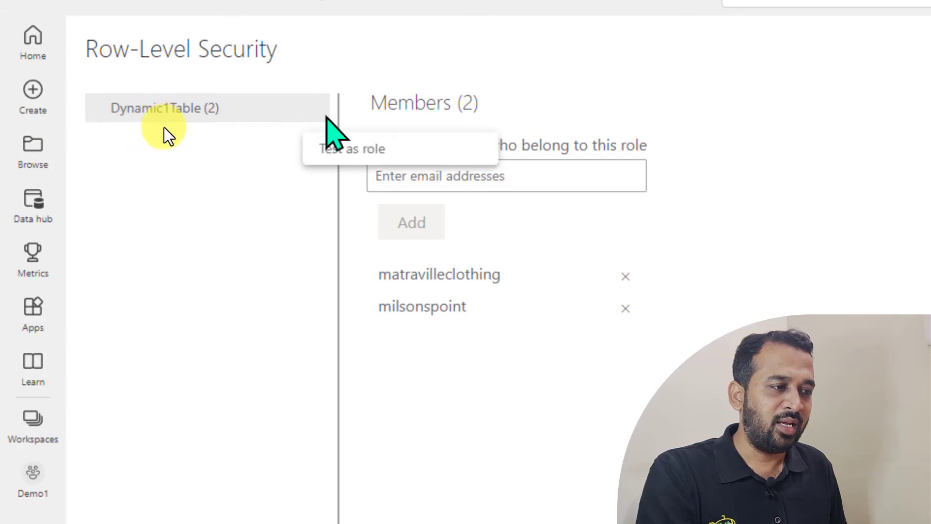
click(343, 149)
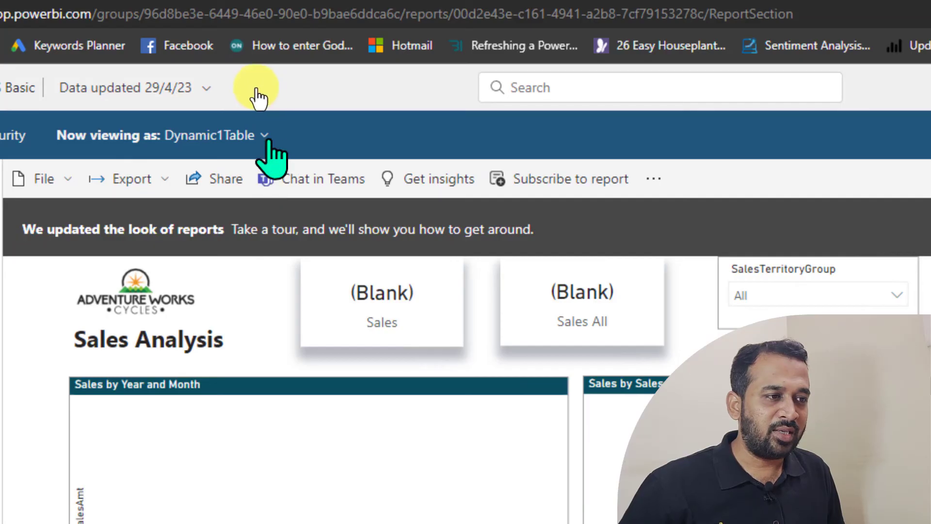
Step: Apply the Matraville clothing user's copied email address as the person the report is viewed as
click(264, 137)
click(132, 216)
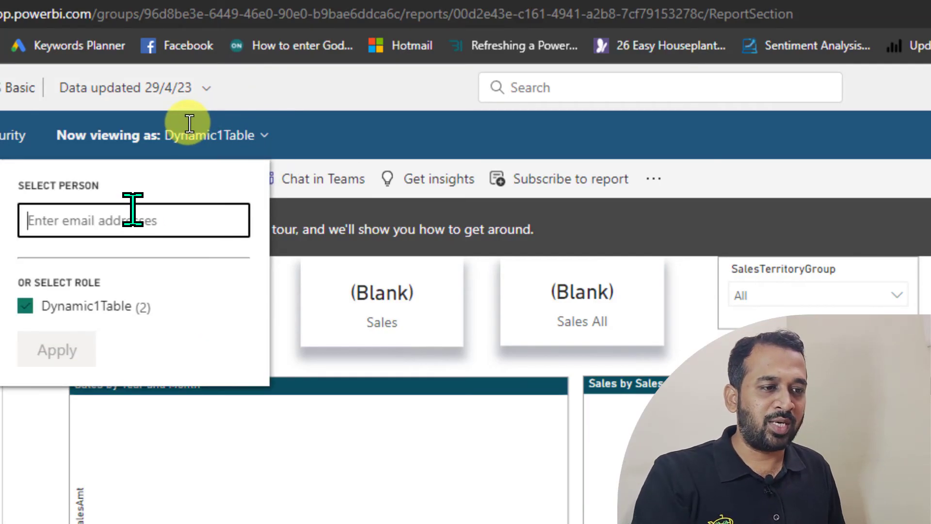
key(ctrl+v)
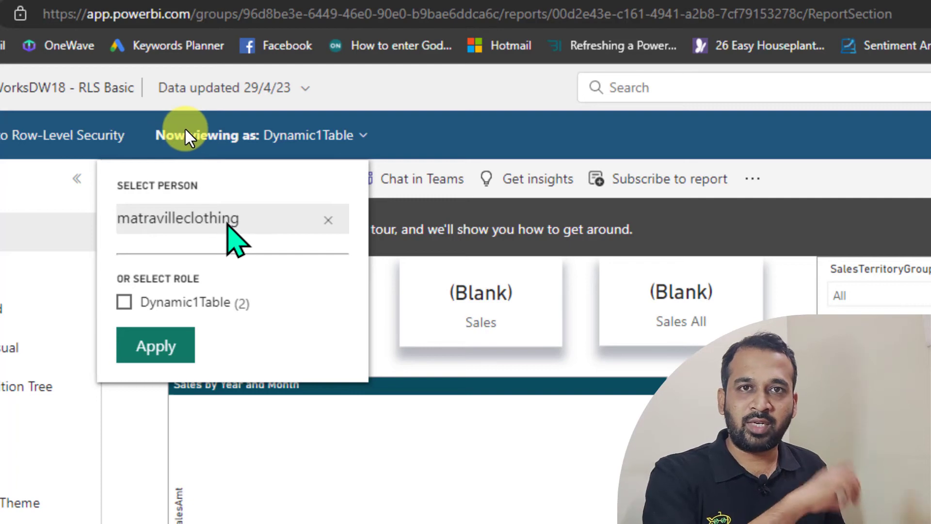
click(158, 349)
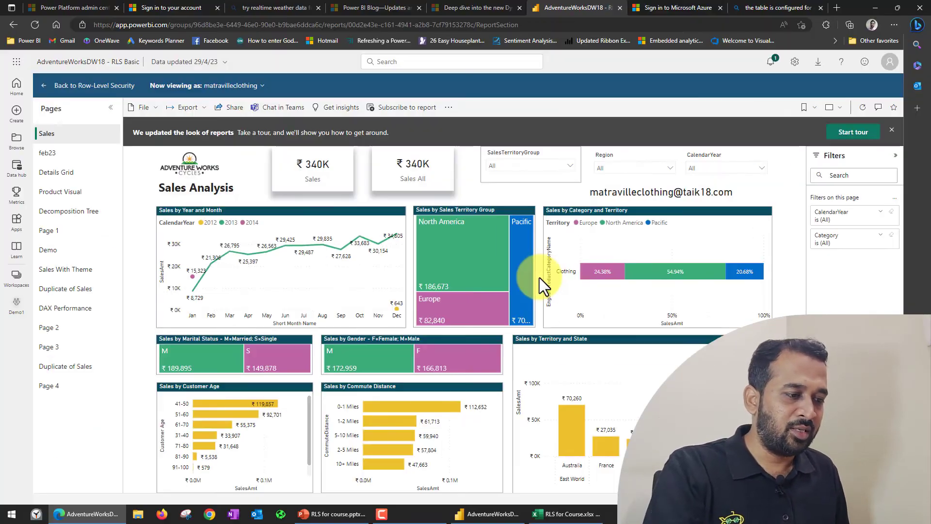
Step: Switch to the Excel user list, copy the United Kingdom bikes user's email address from cell I29, and return to the Power BI service
click(588, 514)
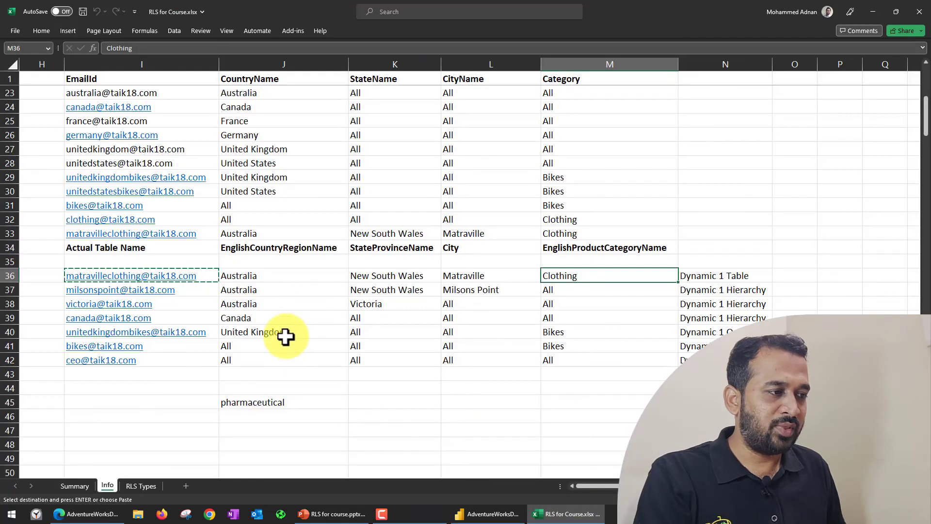
click(199, 216)
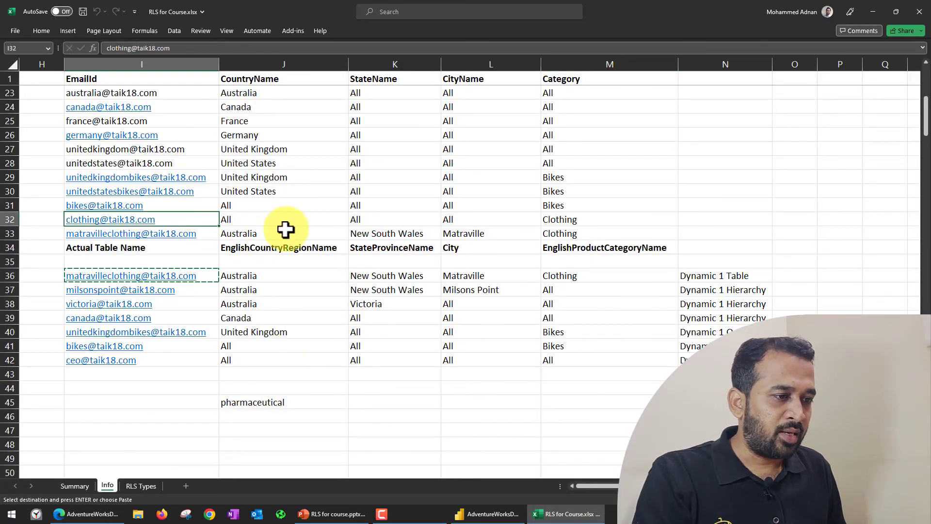
scroll(350, 238, up, 7)
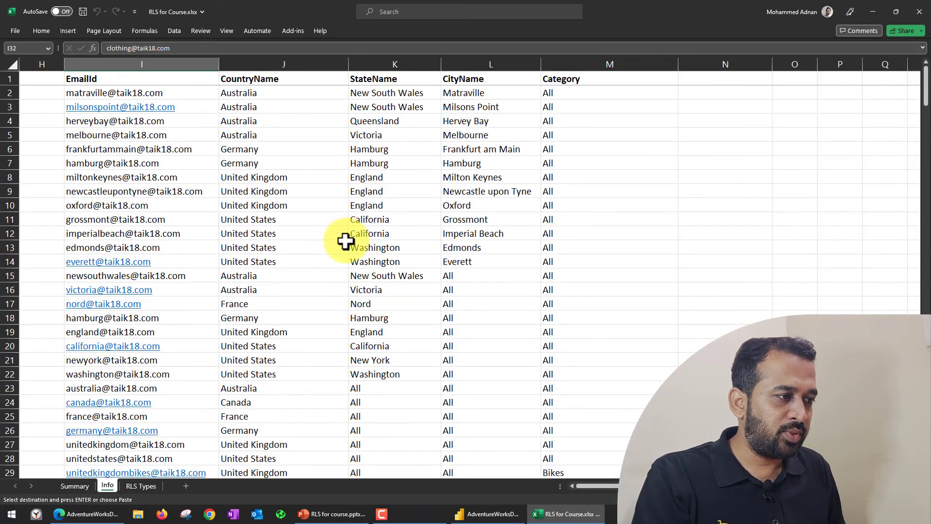
scroll(346, 241, down, 7)
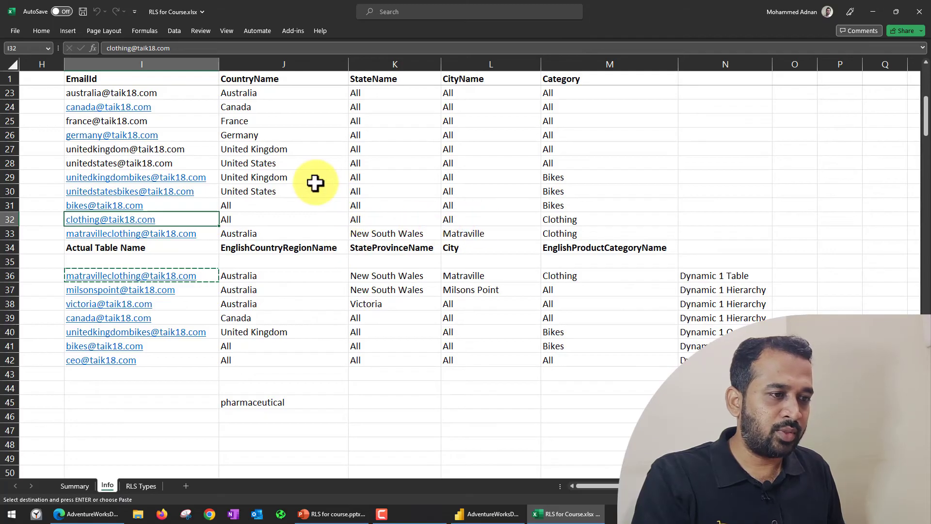
click(315, 183)
key(Left)
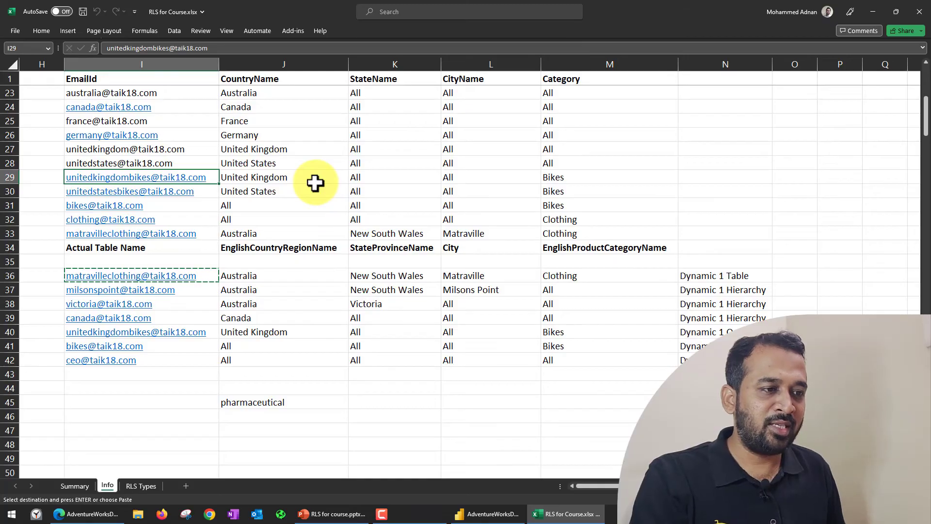
click(578, 513)
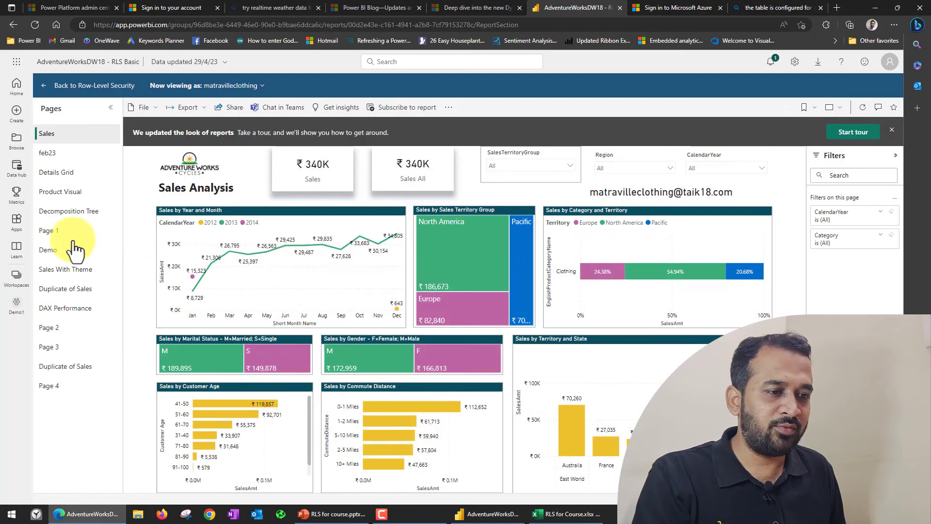
Step: Reopen the RLS Basic dataset's security settings and try to enter the United Kingdom bikes user's email as a Dynamic1Table member
click(14, 302)
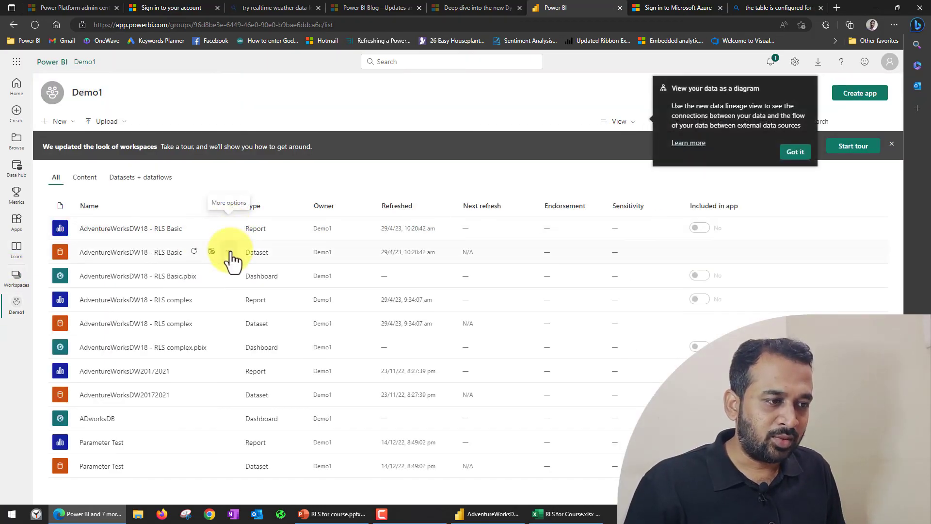
click(229, 251)
click(259, 377)
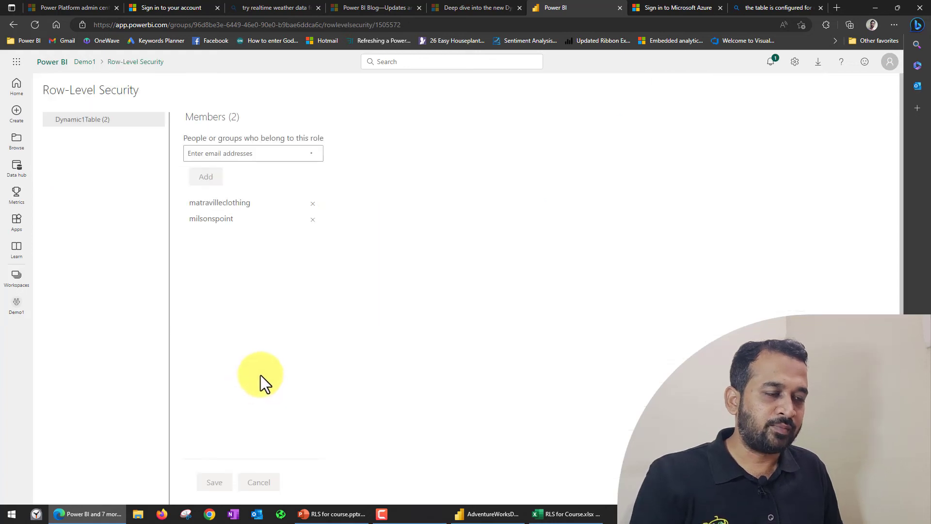
click(245, 154)
key(ctrl+v)
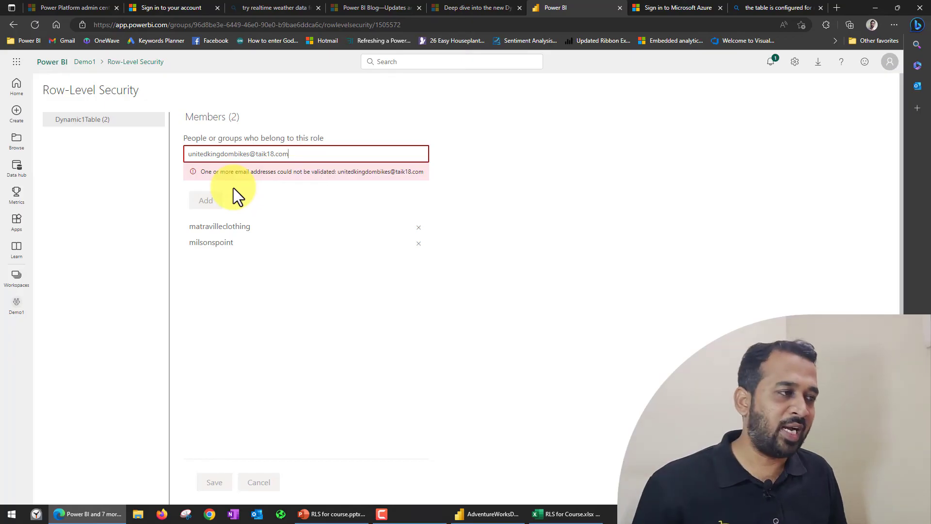
Step: Switch to the Azure portal, sign in with the organization account, and show the options for adding a user on the Users page
click(682, 2)
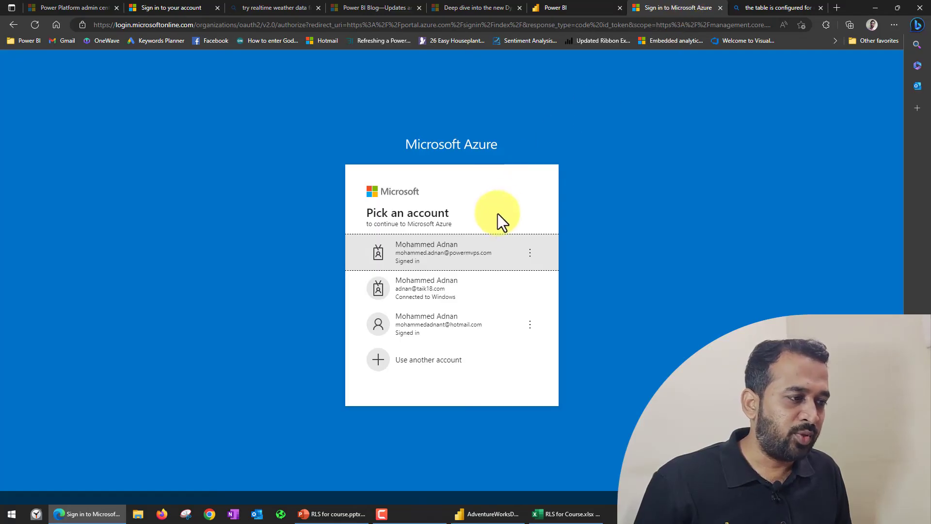
click(490, 303)
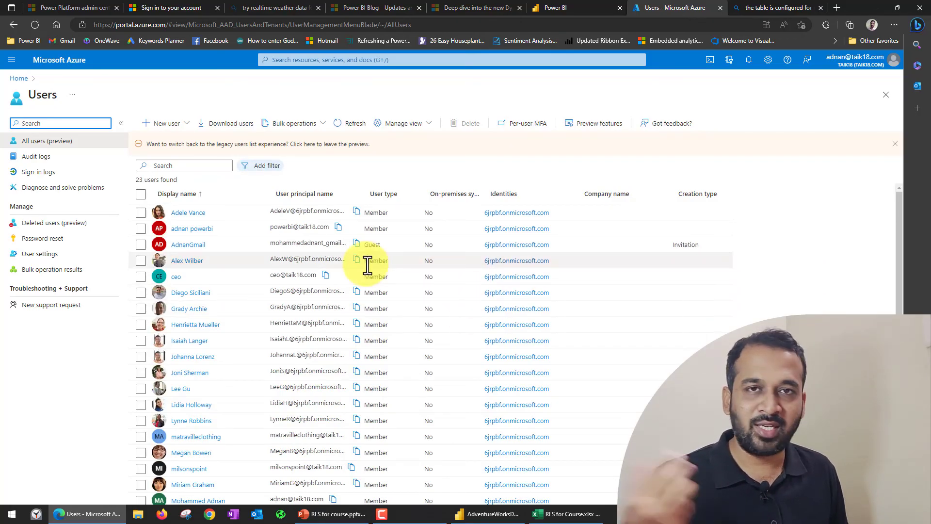
click(181, 127)
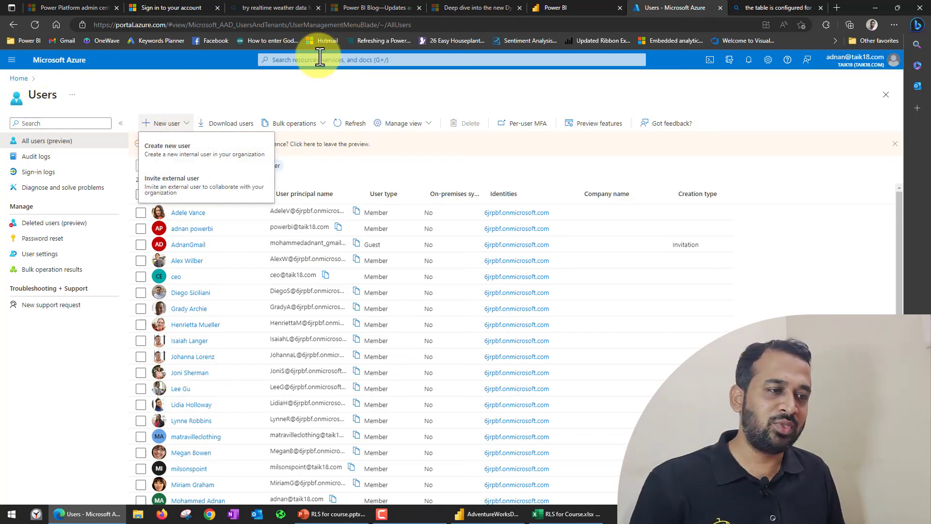
Step: Start creating a new internal user and fill the user principal name from the copied United Kingdom bikes email, without its domain part
click(213, 147)
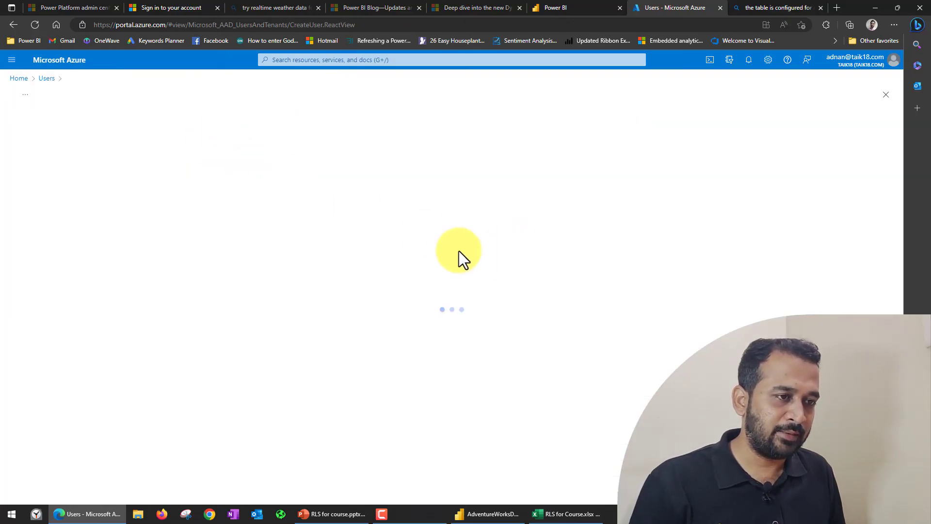
click(174, 188)
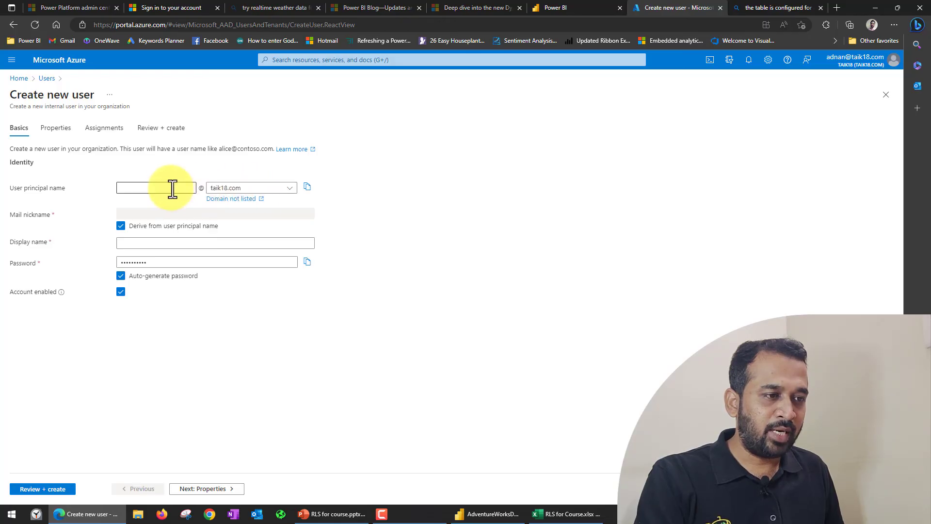
key(ctrl+v)
key(shift+Left)
key(shift+Left)
key(shift+Left)
key(shift+Left)
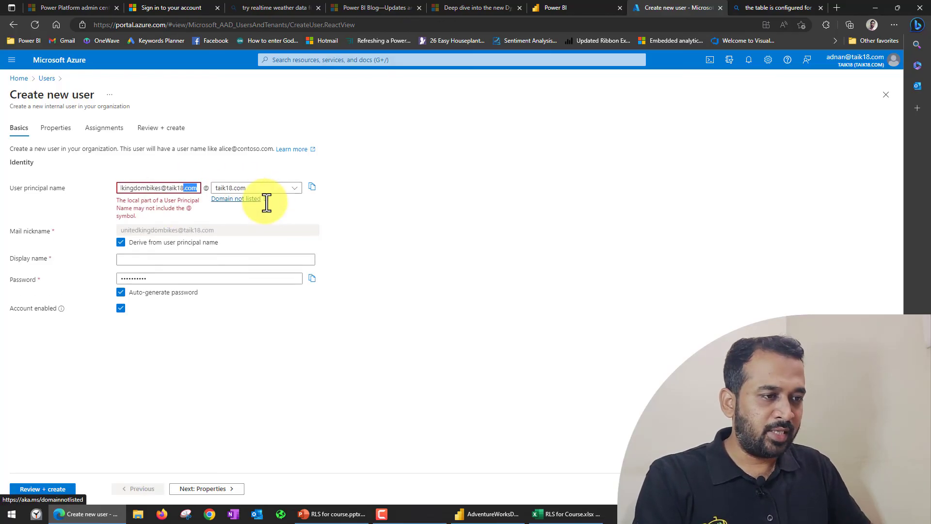
key(BackSpace)
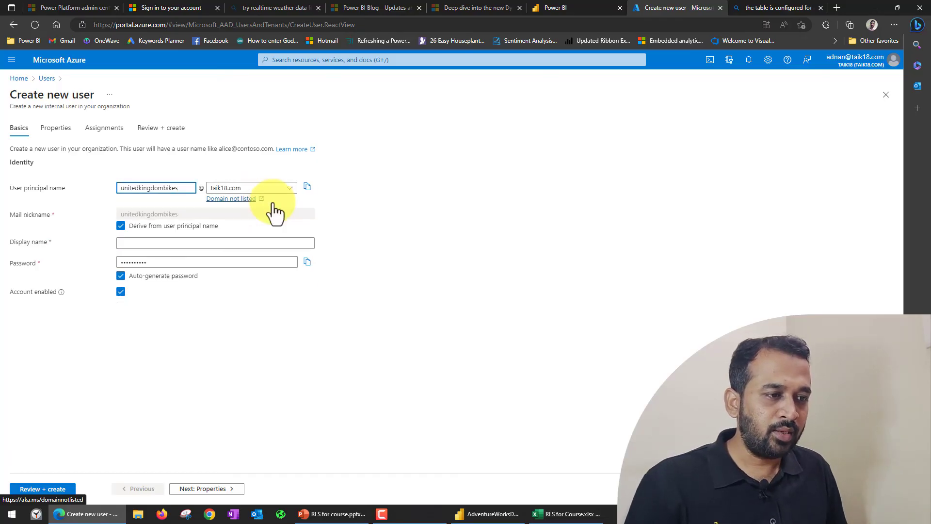
Step: Use the copied United Kingdom bikes email as the display name, then review and create the user with the auto-generated password
click(192, 243)
key(ctrl+v)
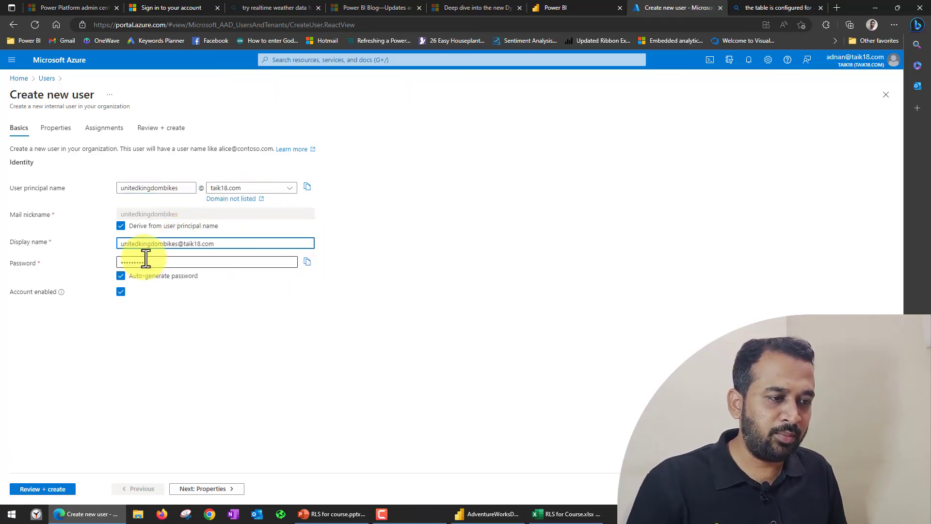
click(34, 489)
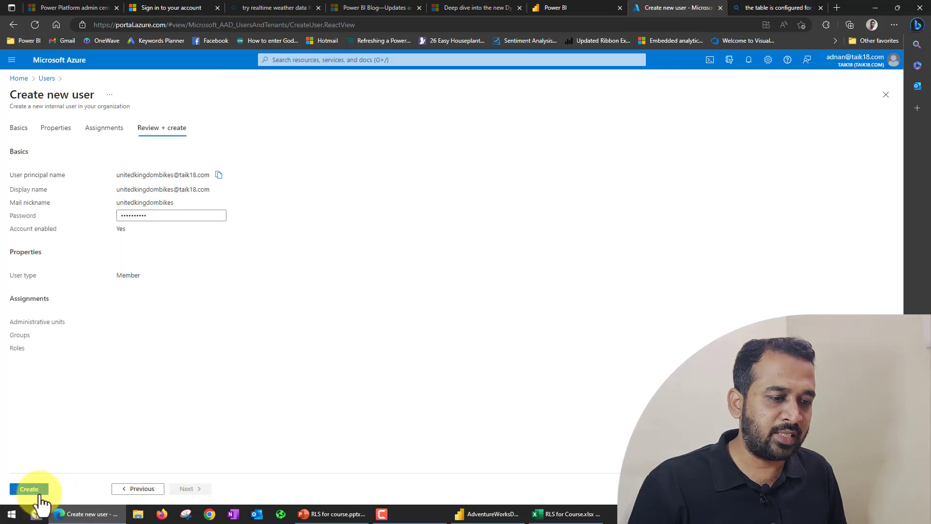
click(29, 489)
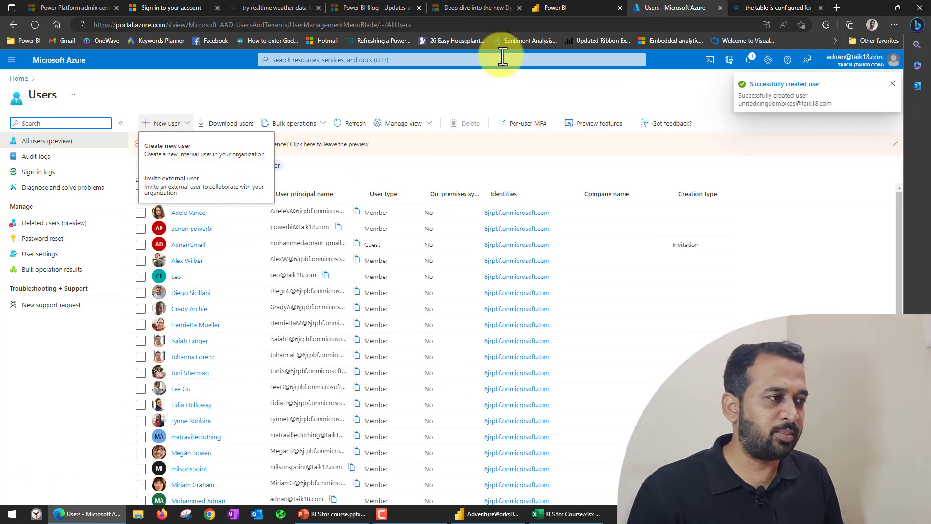
Step: Switch back to the Power BI service, re-enter the United Kingdom bikes user's email as a Dynamic1Table member, add it and save
click(579, 7)
key(ctrl+a)
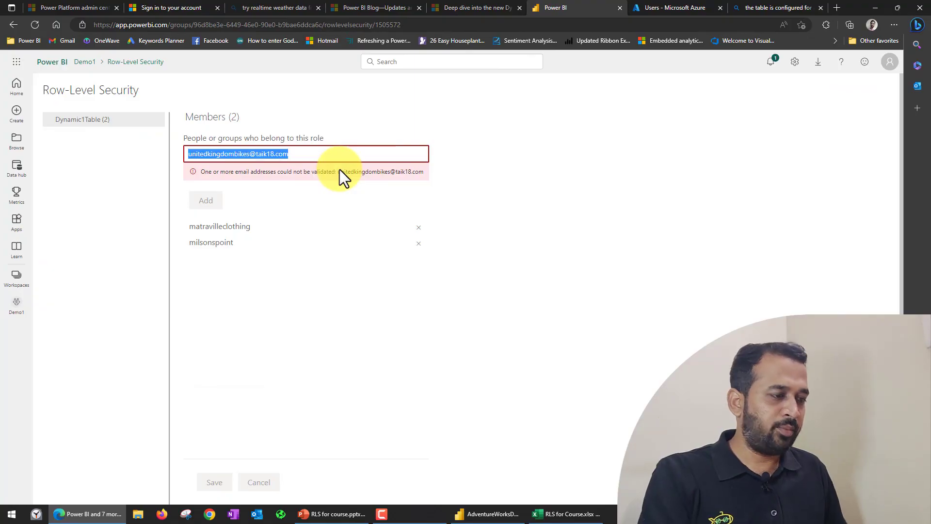
key(ctrl+x)
key(ctrl+v)
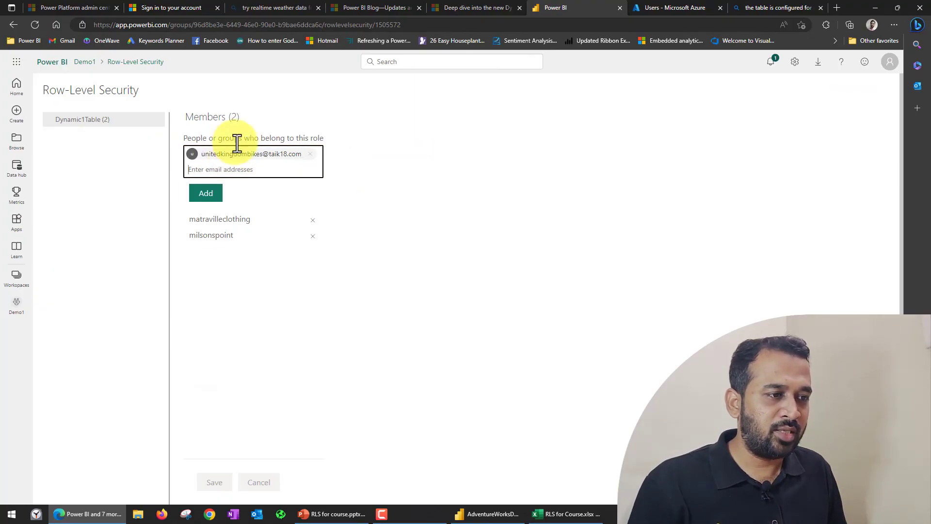
click(213, 197)
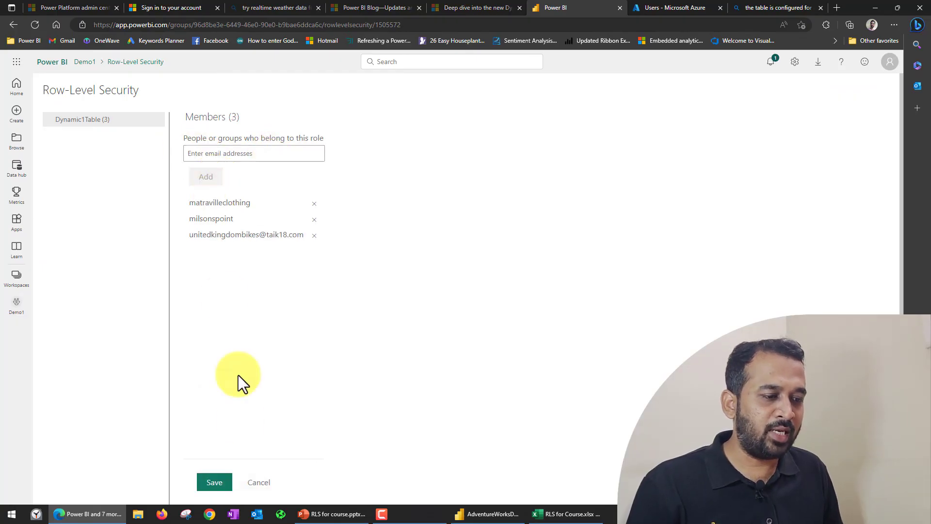
click(222, 486)
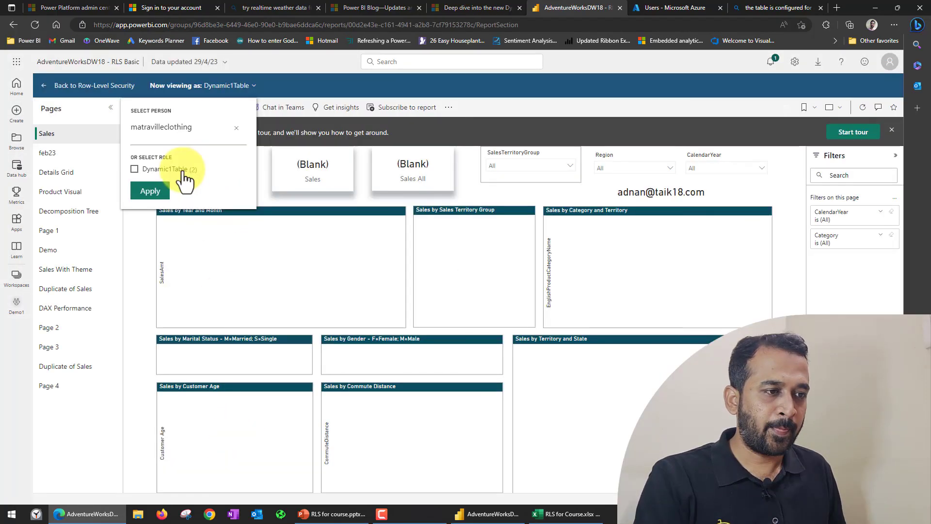
Step: View the RLS Basic report's Sales page as the Matraville clothing user
click(148, 191)
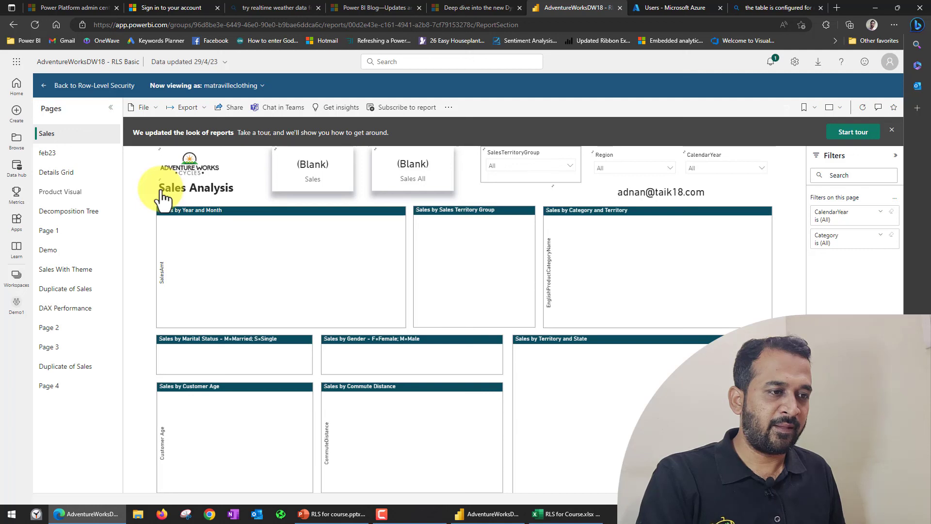